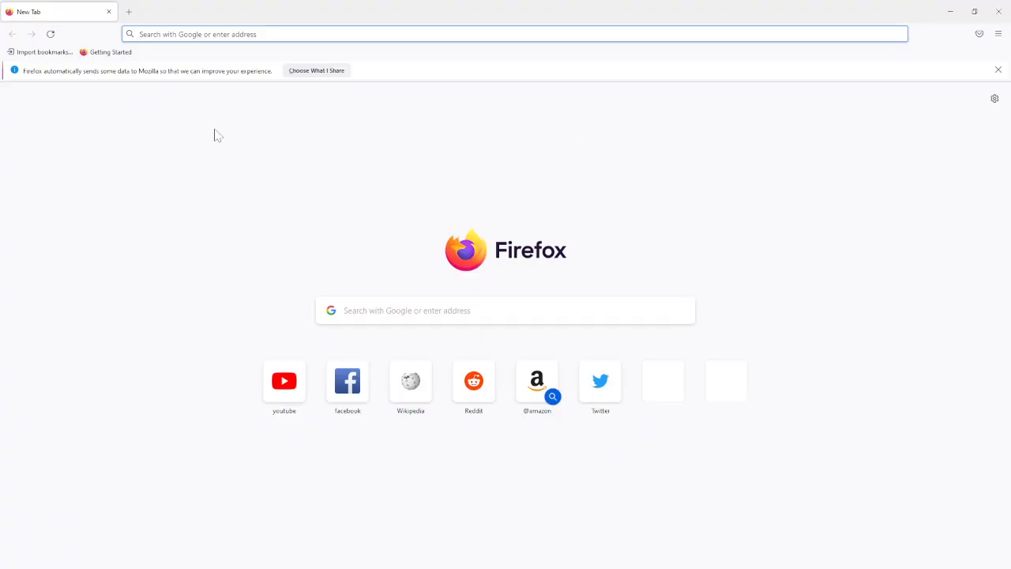
Dismiss the data-sharing notice, search the web for "picmaker" and open the Picmaker website.
{"action": "left_click", "coordinate": [998, 69]}
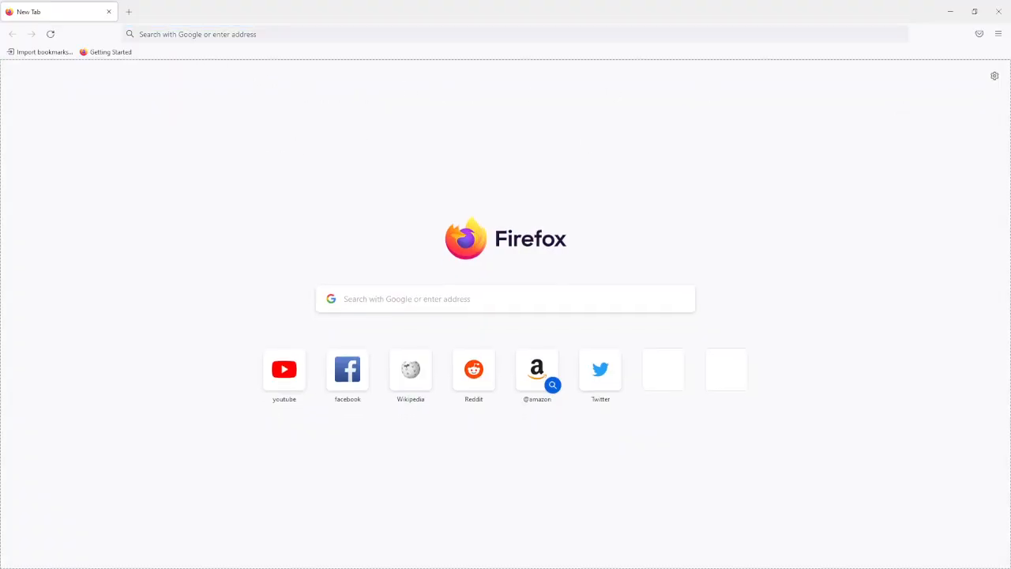
{"action": "left_click", "coordinate": [277, 34]}
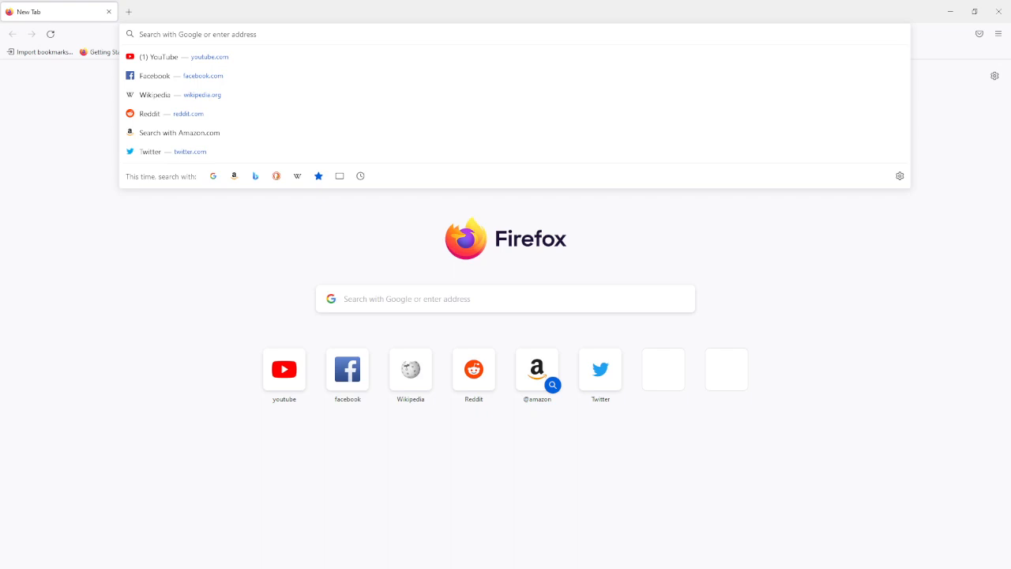
{"action": "type", "text": "picmaker"}
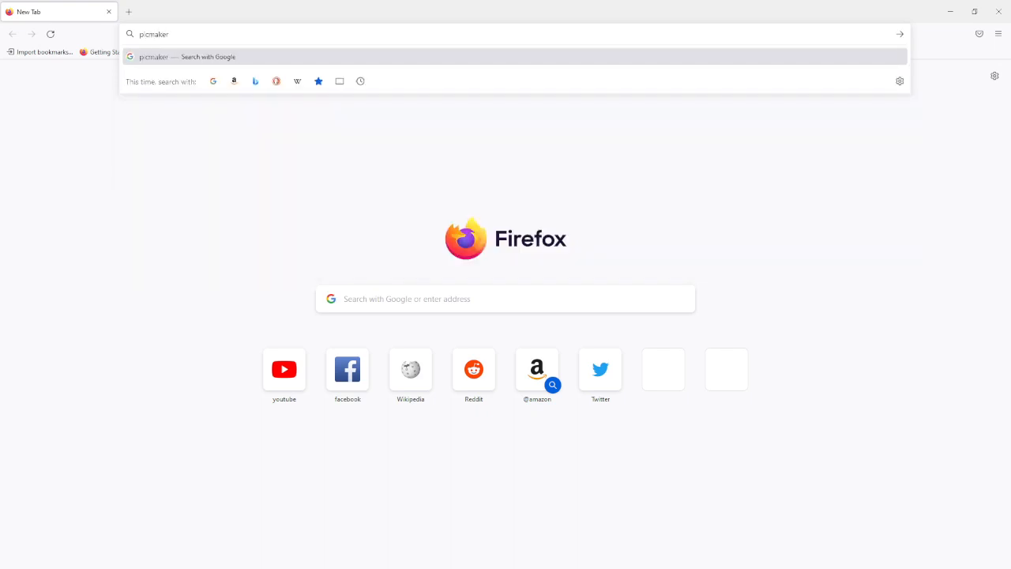
{"action": "key", "text": "Return"}
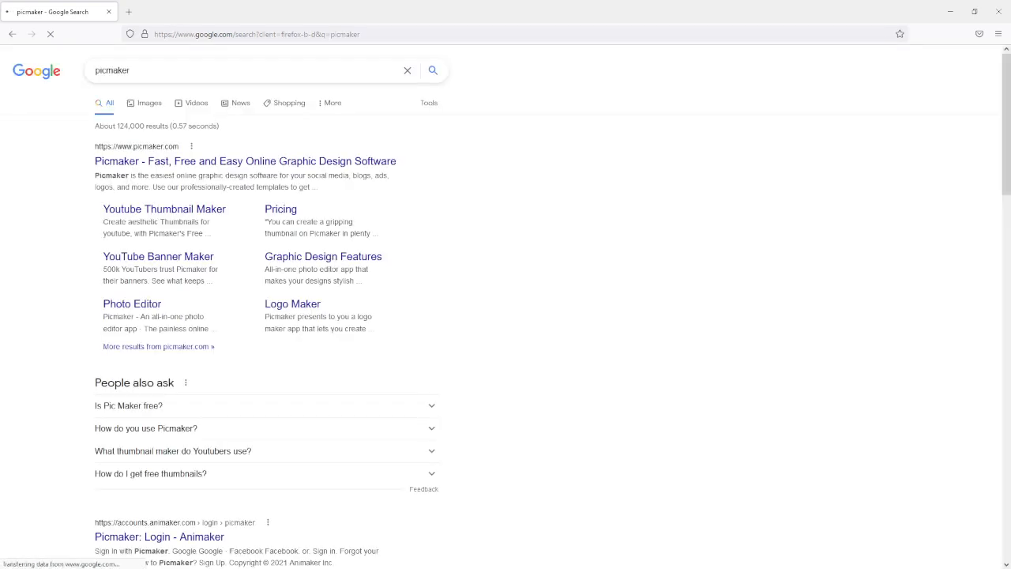
{"action": "left_click", "coordinate": [139, 166]}
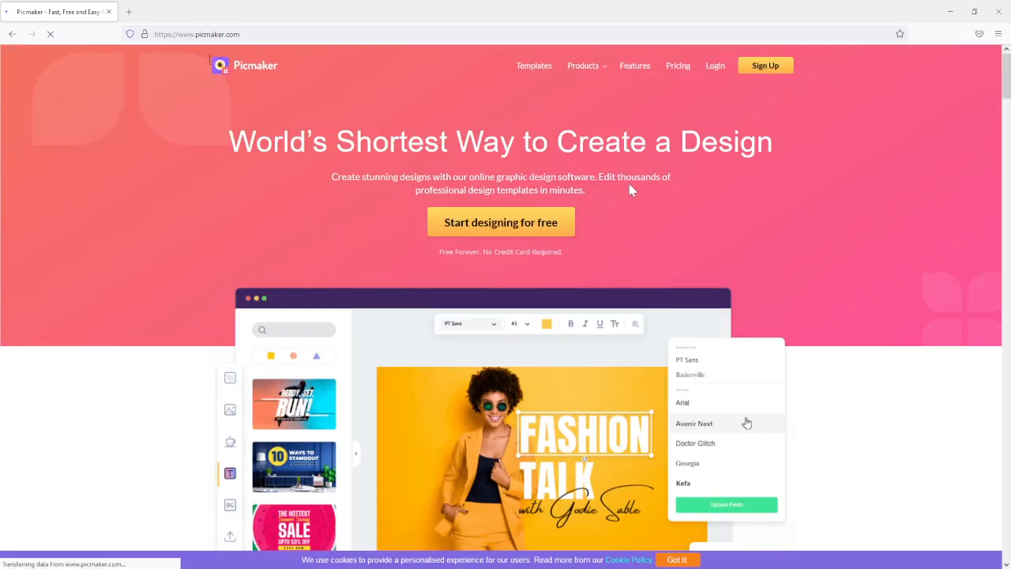
{"action": "left_click_drag", "start_coordinate": [1005, 106], "coordinate": [974, 81]}
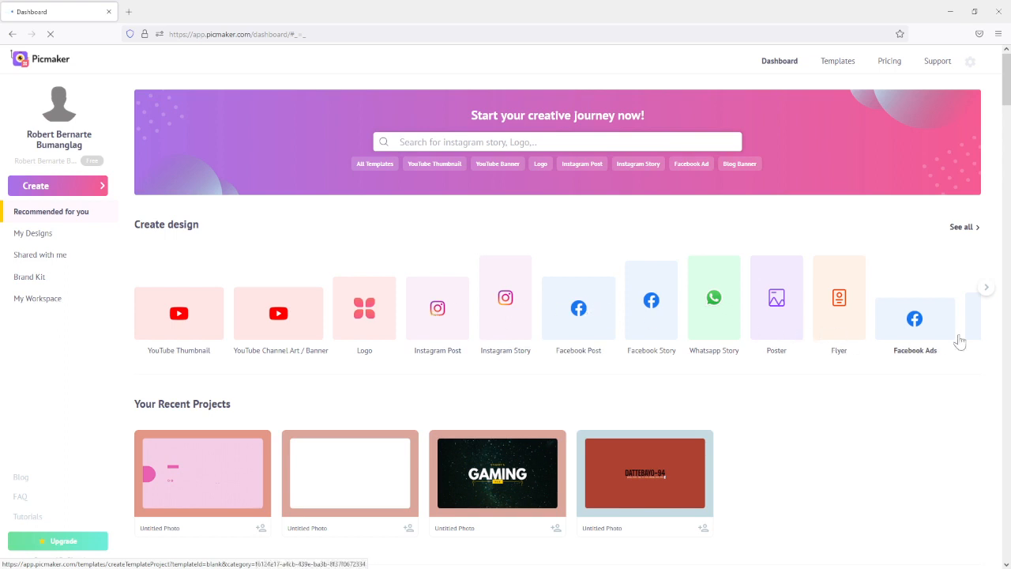
Browse the available design types on the dashboard and create a new YouTube Channel Art / Banner design.
{"action": "left_click", "coordinate": [985, 298]}
{"action": "left_click", "coordinate": [986, 298]}
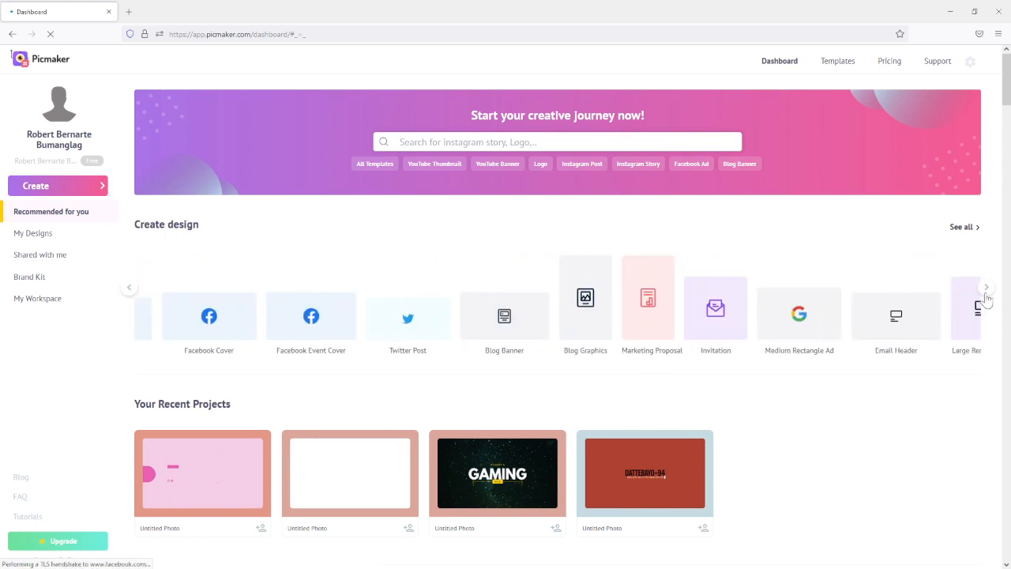
{"action": "left_click", "coordinate": [985, 298]}
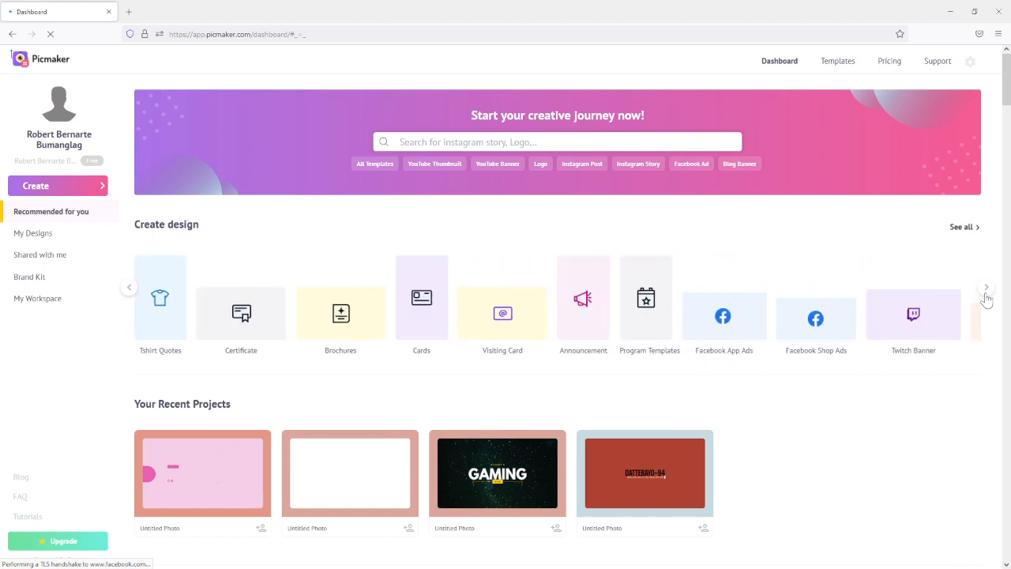
{"action": "left_click", "coordinate": [129, 291]}
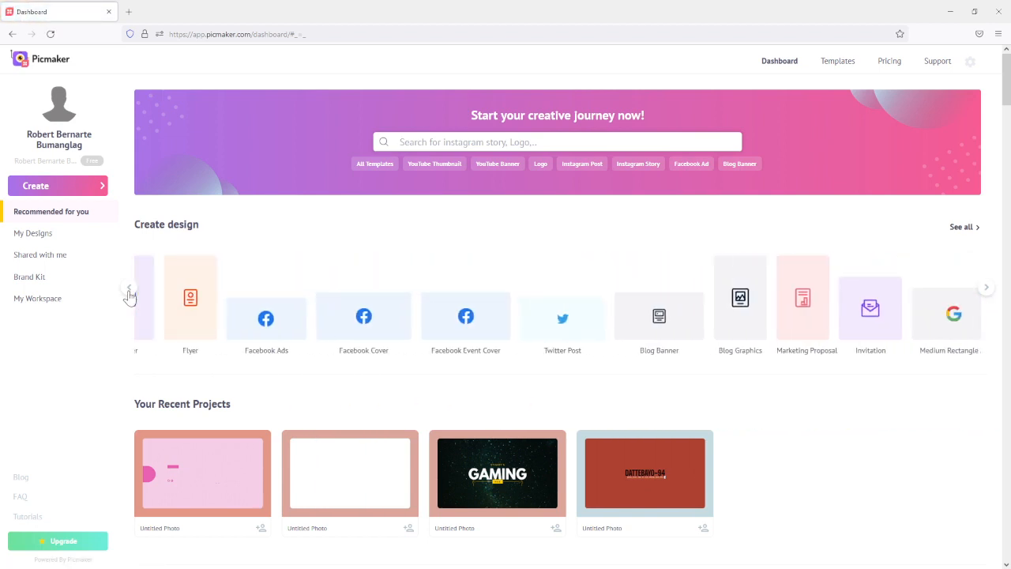
{"action": "left_click", "coordinate": [129, 290]}
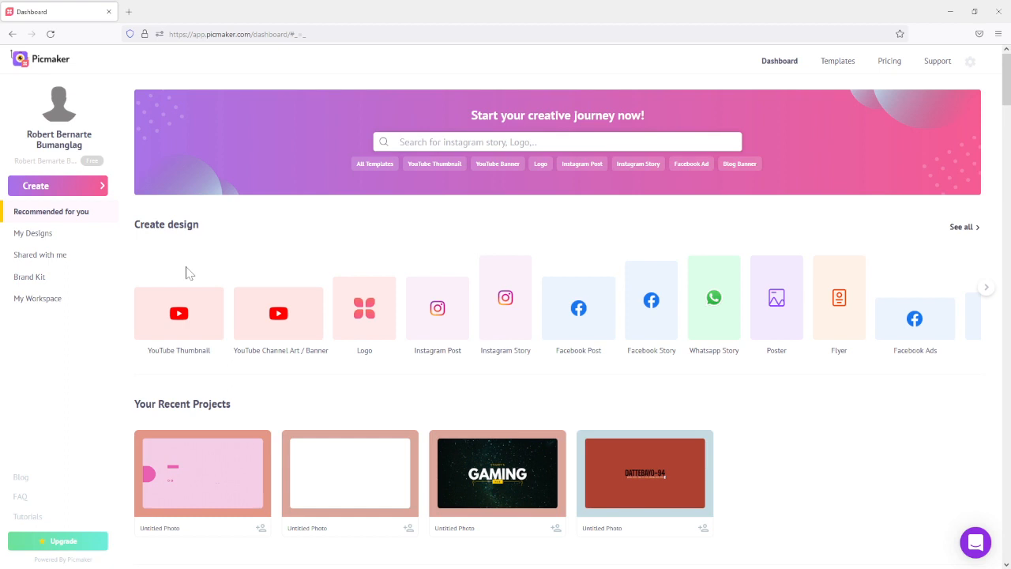
{"action": "left_click", "coordinate": [269, 322]}
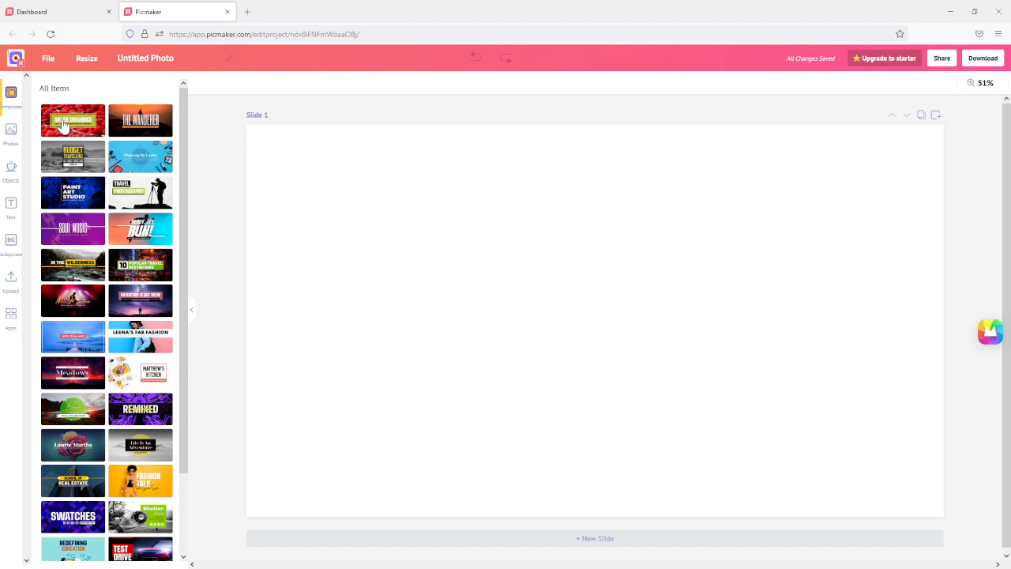
Apply the pink Virtual Racer banner template to the blank slide.
{"action": "left_click_drag", "start_coordinate": [180, 130], "coordinate": [180, 242]}
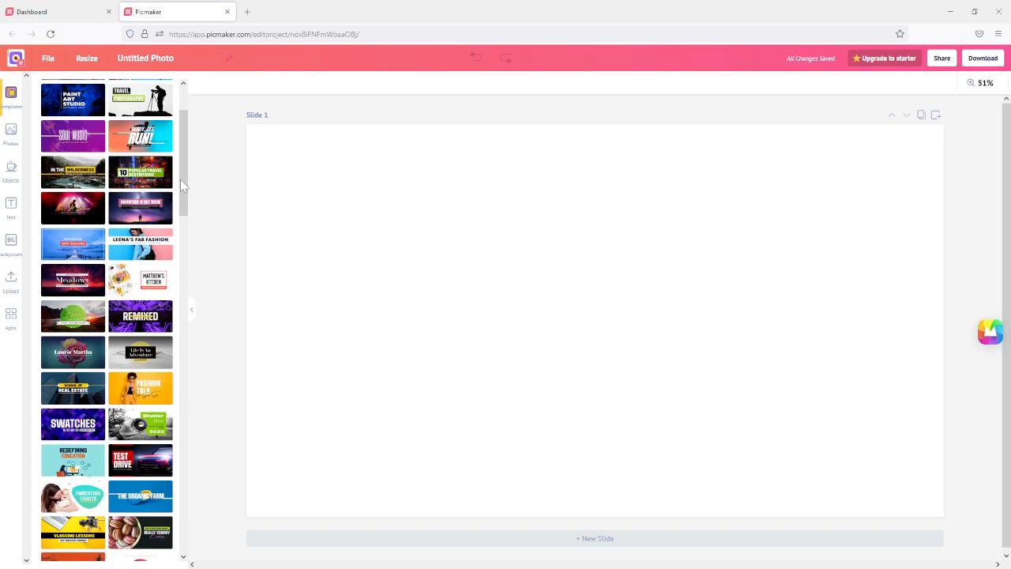
{"action": "mouse_move", "coordinate": [181, 181]}
{"action": "left_mouse_down"}
{"action": "mouse_move", "coordinate": [190, 180]}
{"action": "mouse_move", "coordinate": [193, 249]}
{"action": "mouse_move", "coordinate": [178, 372]}
{"action": "mouse_move", "coordinate": [181, 132]}
{"action": "mouse_move", "coordinate": [192, 169]}
{"action": "mouse_move", "coordinate": [183, 344]}
{"action": "mouse_move", "coordinate": [142, 406]}
{"action": "left_mouse_up"}
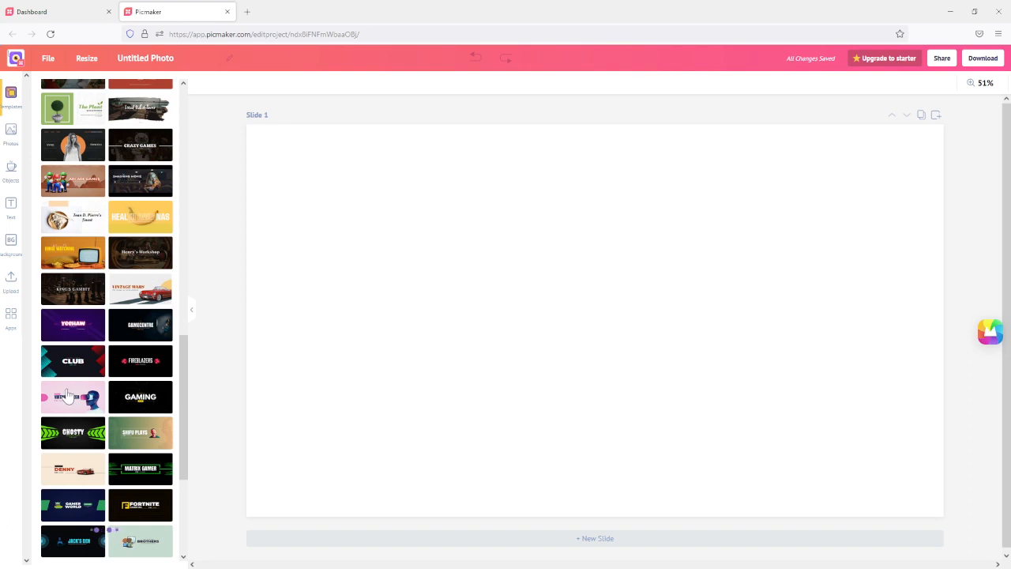
{"action": "left_click", "coordinate": [68, 403]}
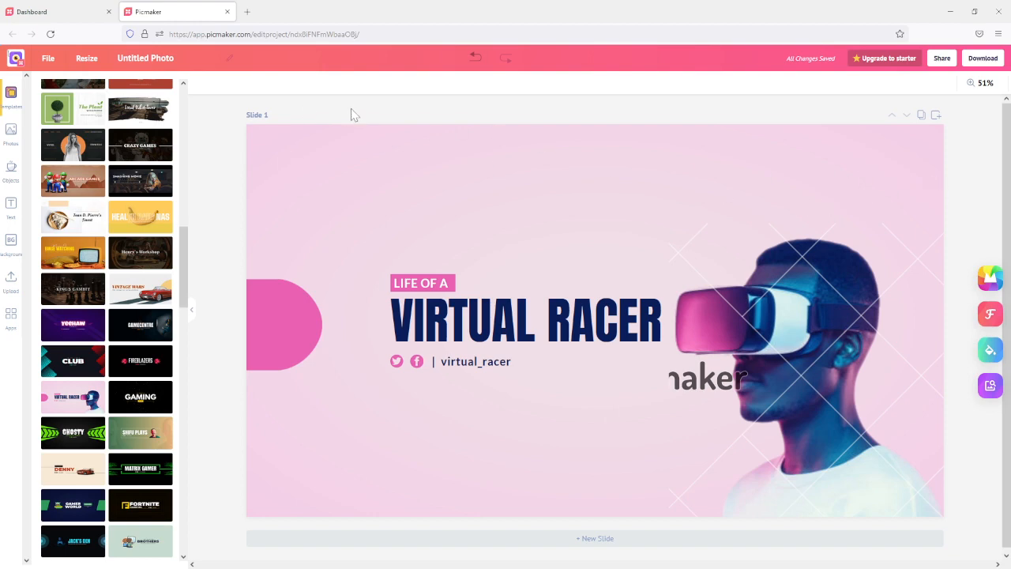
Try the Trending stock photo of the surprised woman with its watermark removal option, and delete the photo from the slide.
{"action": "left_click", "coordinate": [10, 136]}
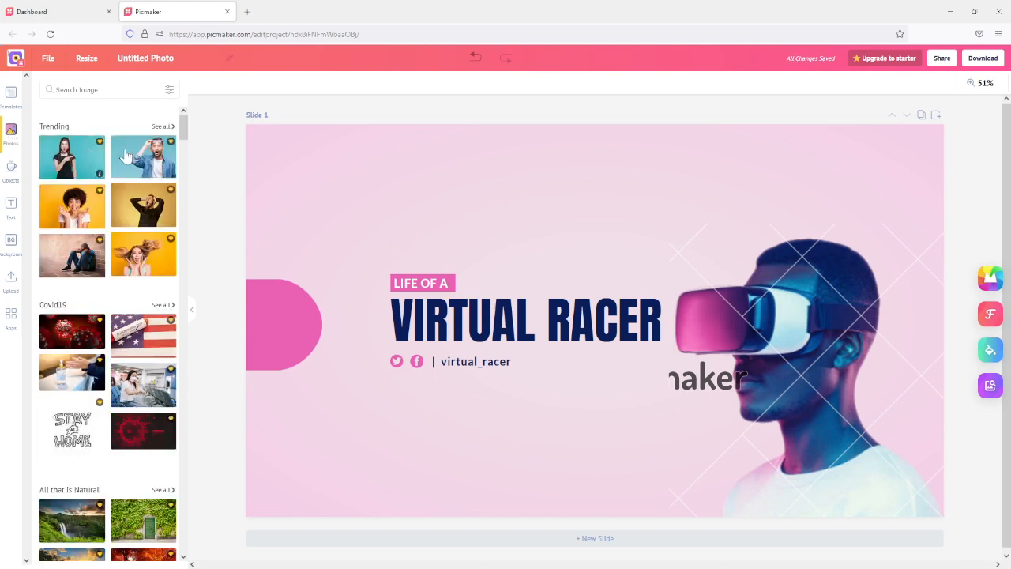
{"action": "mouse_move", "coordinate": [183, 131]}
{"action": "left_mouse_down"}
{"action": "mouse_move", "coordinate": [183, 192]}
{"action": "mouse_move", "coordinate": [181, 134]}
{"action": "left_mouse_up"}
{"action": "left_click_drag", "start_coordinate": [98, 148], "coordinate": [371, 210]}
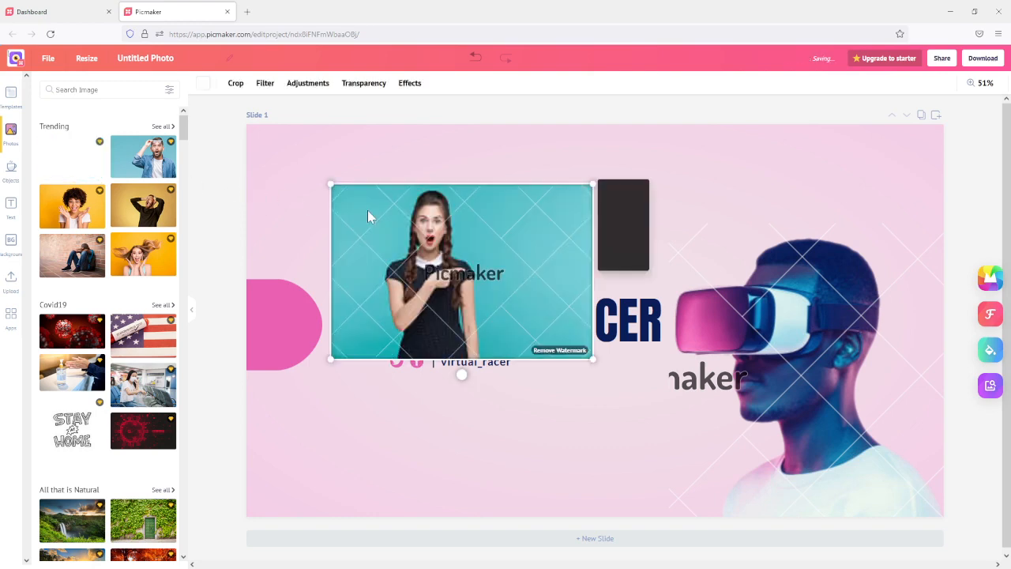
{"action": "left_click", "coordinate": [566, 353]}
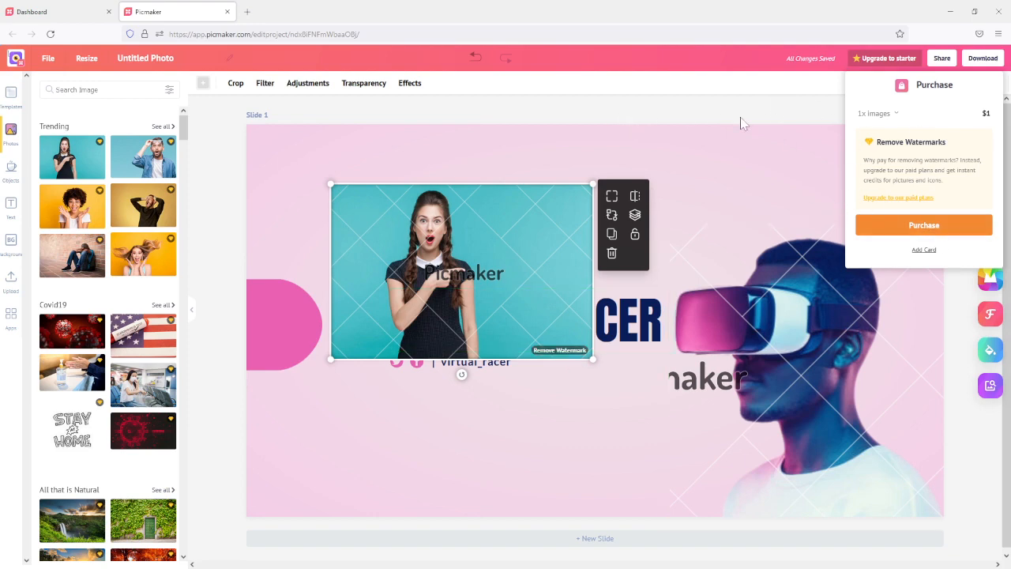
{"action": "left_click", "coordinate": [610, 255]}
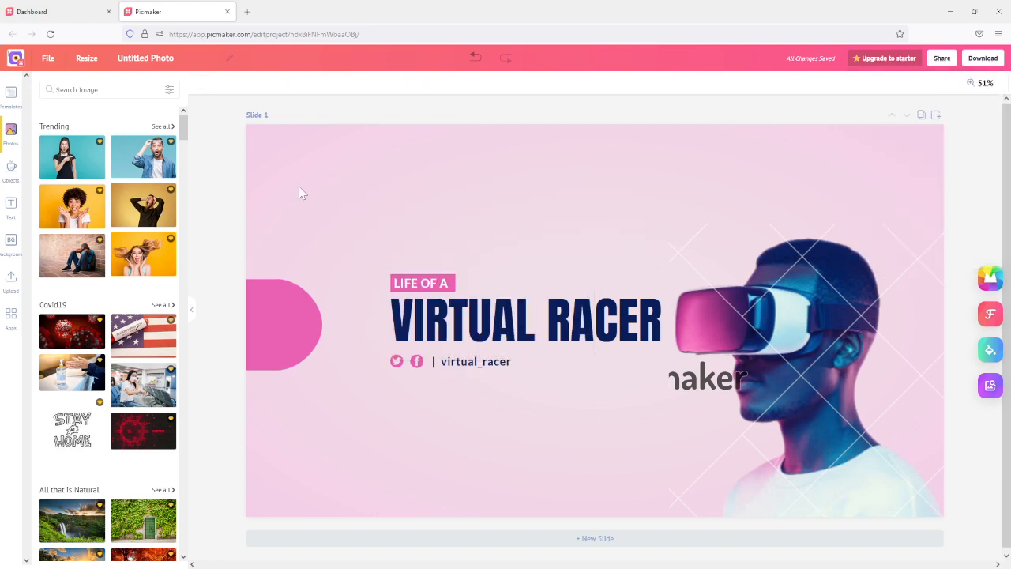
Filter the stock photo library to Free images and look through them.
{"action": "left_click", "coordinate": [169, 91]}
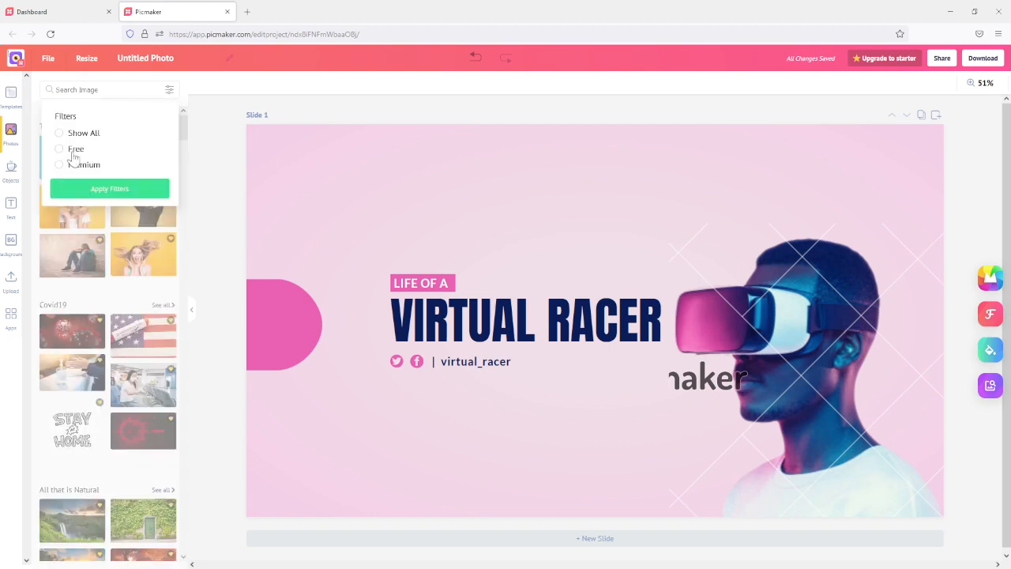
{"action": "left_click", "coordinate": [95, 189]}
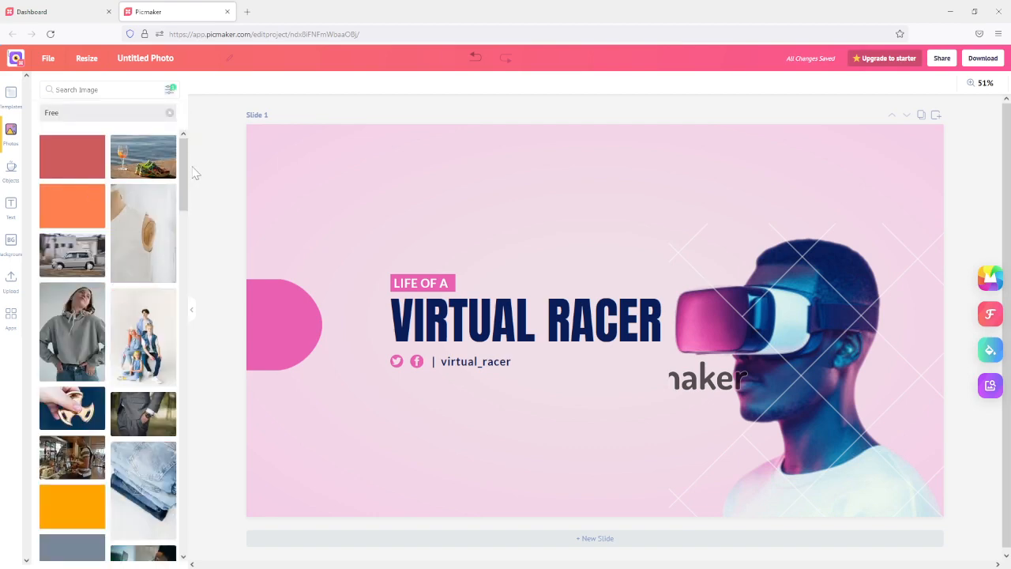
{"action": "mouse_move", "coordinate": [184, 172]}
{"action": "left_mouse_down"}
{"action": "mouse_move", "coordinate": [167, 328]}
{"action": "mouse_move", "coordinate": [179, 175]}
{"action": "mouse_move", "coordinate": [187, 223]}
{"action": "mouse_move", "coordinate": [192, 192]}
{"action": "mouse_move", "coordinate": [189, 323]}
{"action": "mouse_move", "coordinate": [182, 182]}
{"action": "left_mouse_up"}
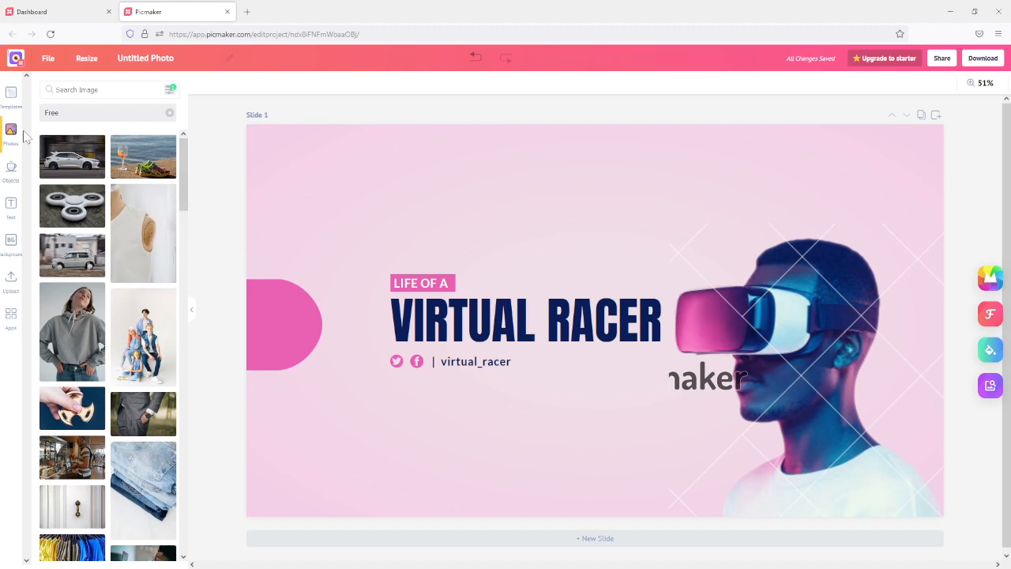
Search the object library for "cook" and filter the results to Free items.
{"action": "left_click", "coordinate": [12, 169]}
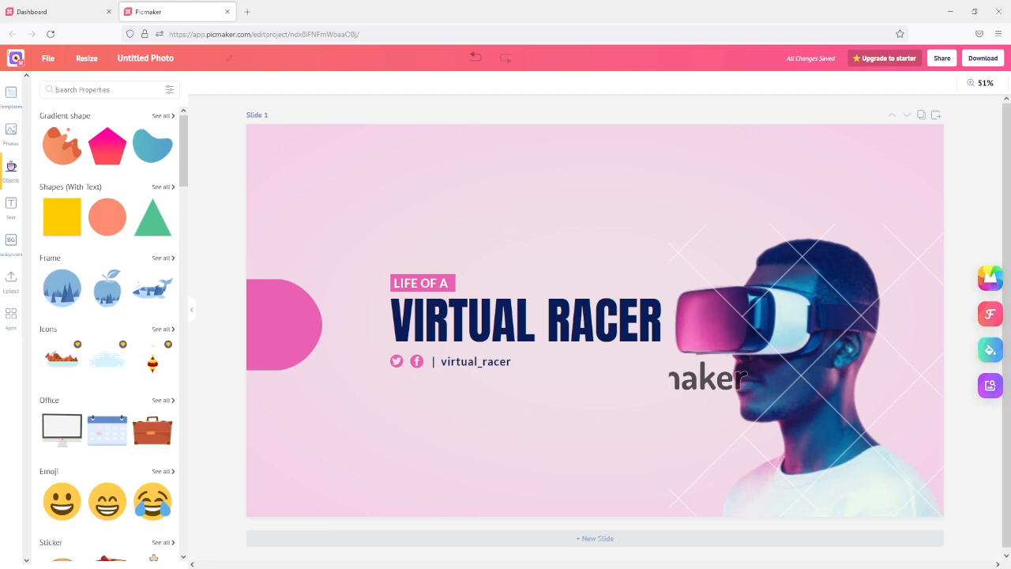
{"action": "type", "text": "cook"}
{"action": "key", "text": "Return"}
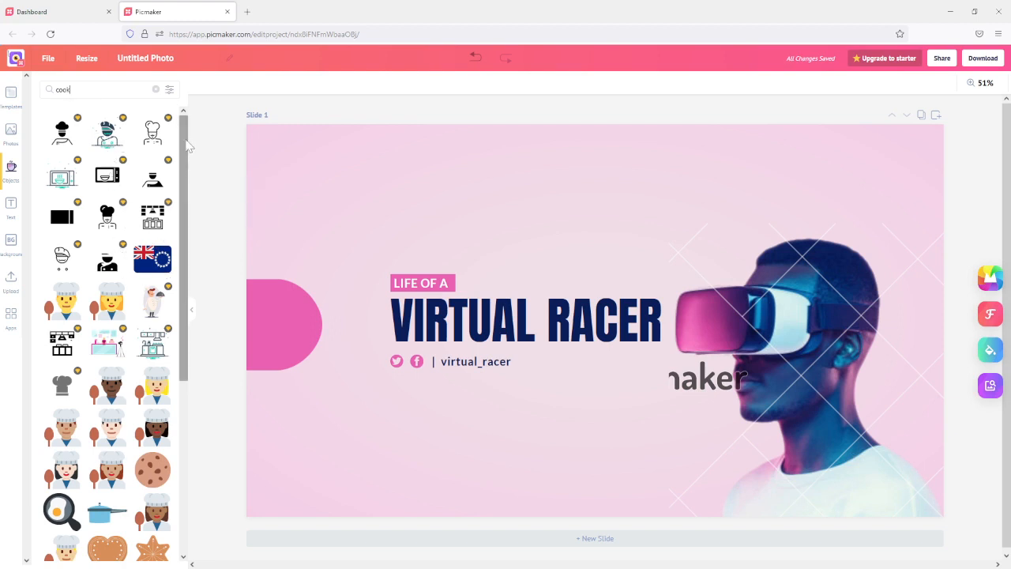
{"action": "left_click", "coordinate": [170, 91]}
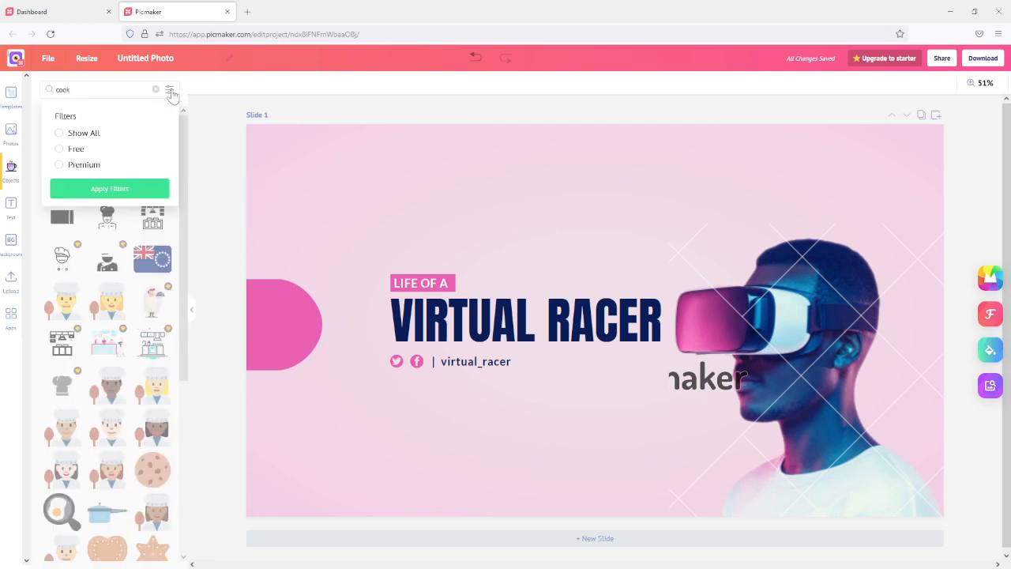
{"action": "left_click", "coordinate": [102, 194]}
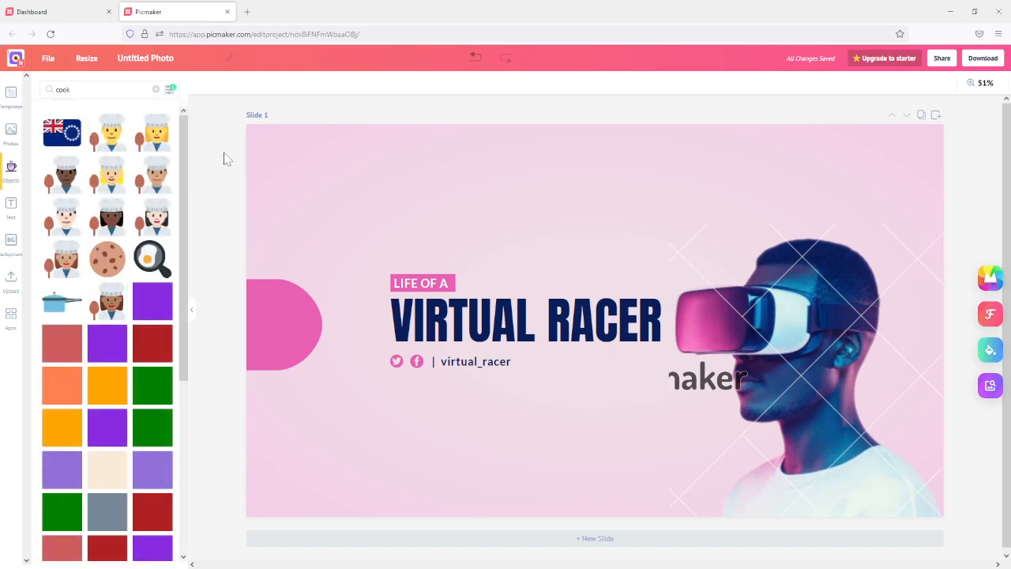
Delete the VR headset man photo from the banner and add the BBQ chef illustration from the cook results.
{"action": "left_click", "coordinate": [811, 313]}
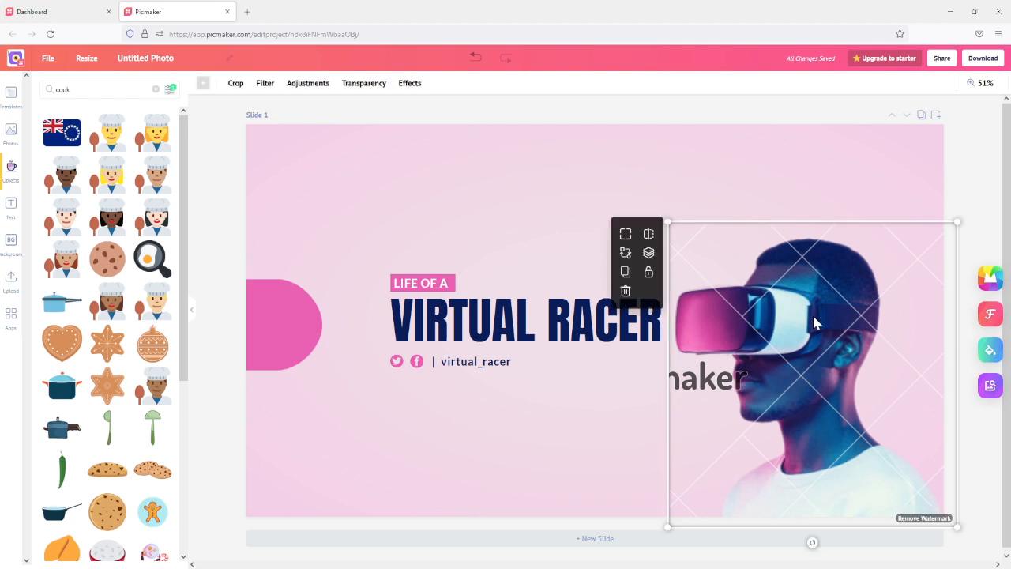
{"action": "left_click", "coordinate": [625, 292]}
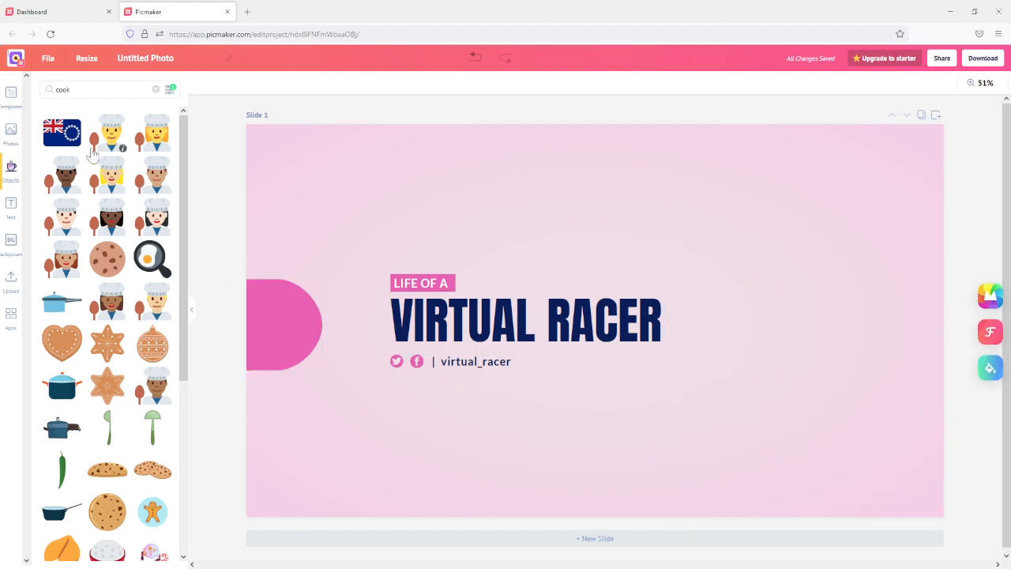
{"action": "left_click_drag", "start_coordinate": [187, 210], "coordinate": [194, 233]}
{"action": "left_click", "coordinate": [65, 521]}
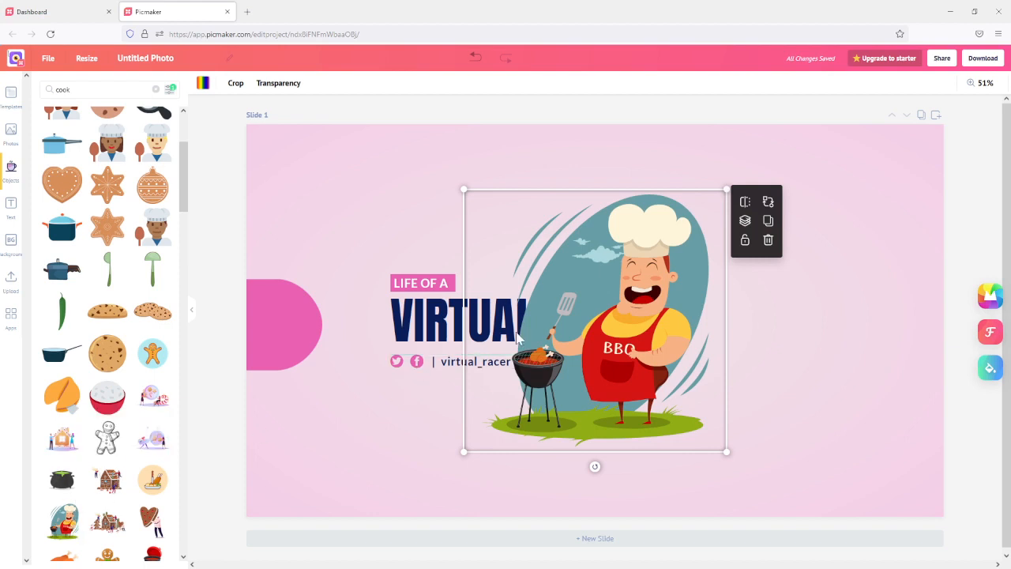
{"action": "left_click", "coordinate": [407, 134]}
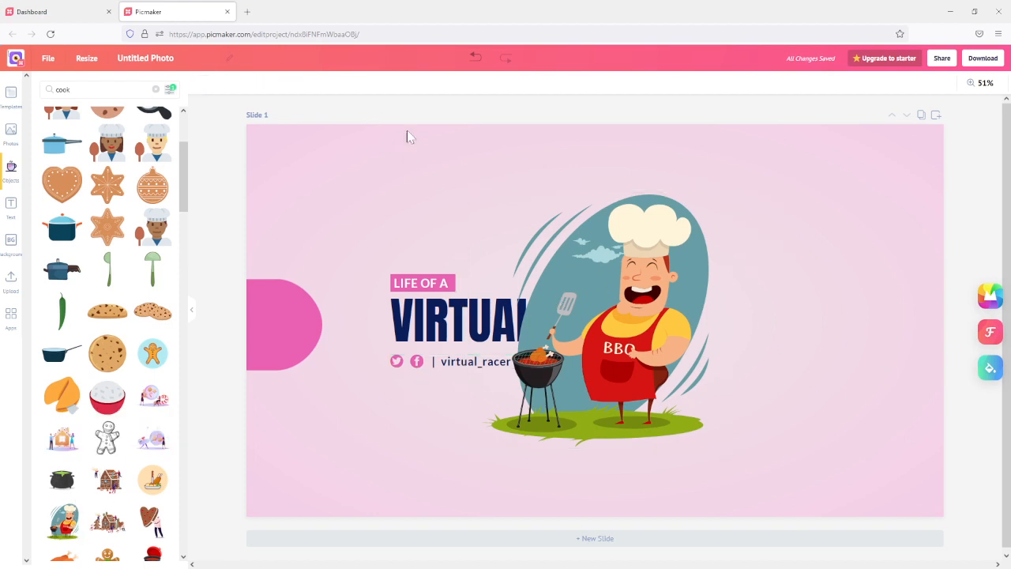
Move the BBQ chef illustration to the banner's right half, uncovering the title, and shrink it slightly.
{"action": "left_click", "coordinate": [563, 253]}
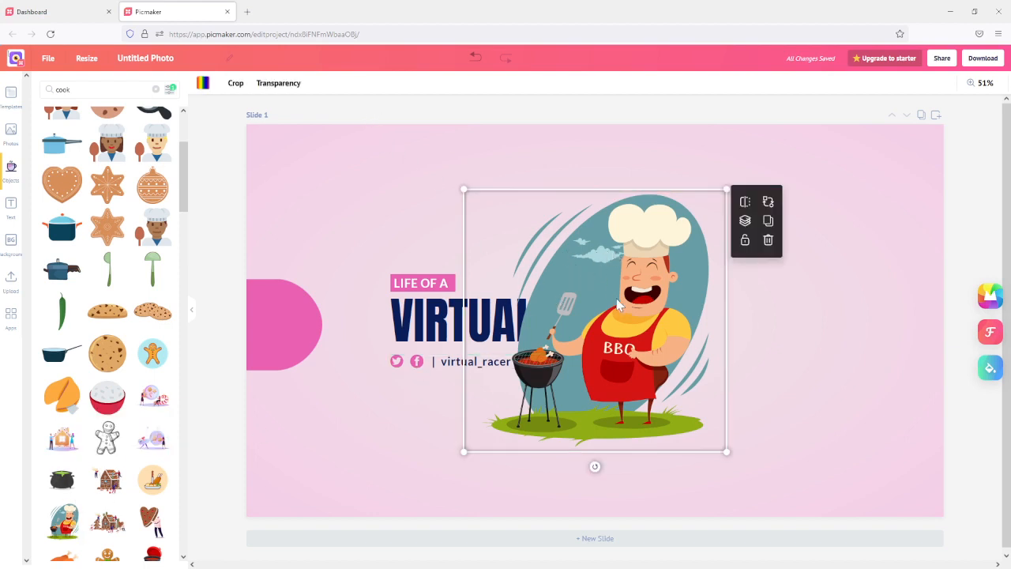
{"action": "left_click_drag", "start_coordinate": [592, 308], "coordinate": [740, 313]}
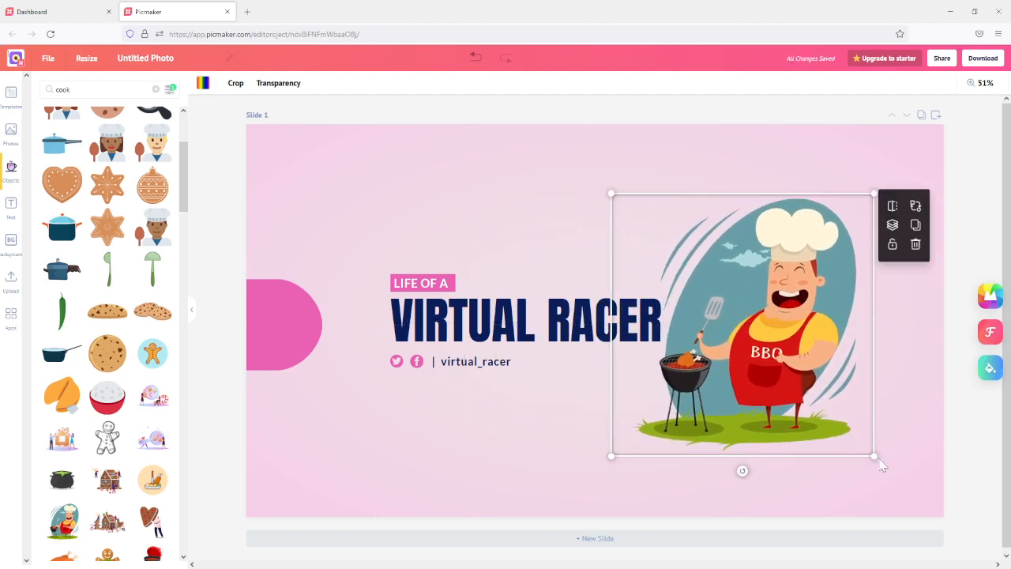
{"action": "left_click_drag", "start_coordinate": [873, 455], "coordinate": [859, 470]}
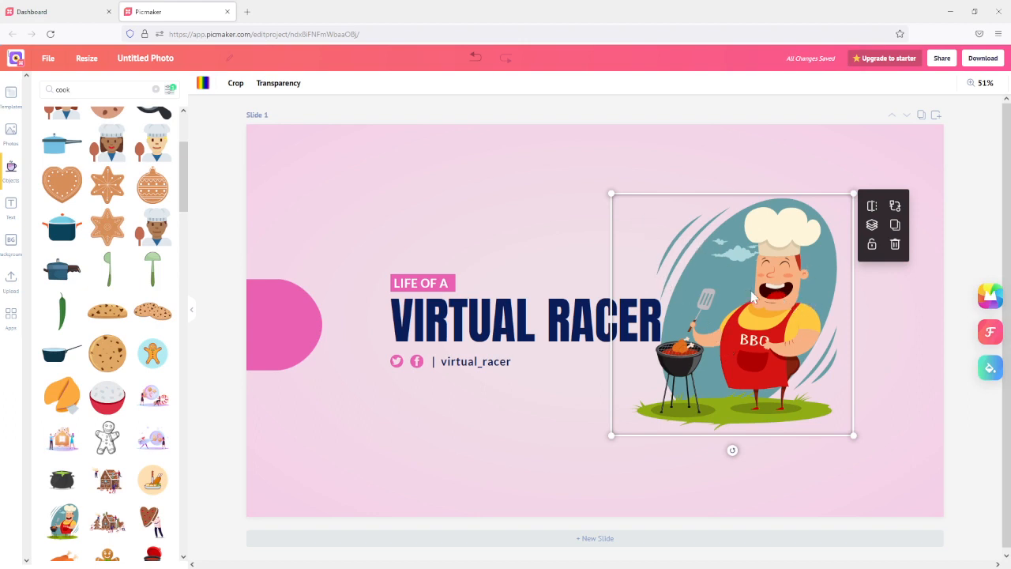
{"action": "left_click_drag", "start_coordinate": [745, 290], "coordinate": [771, 289]}
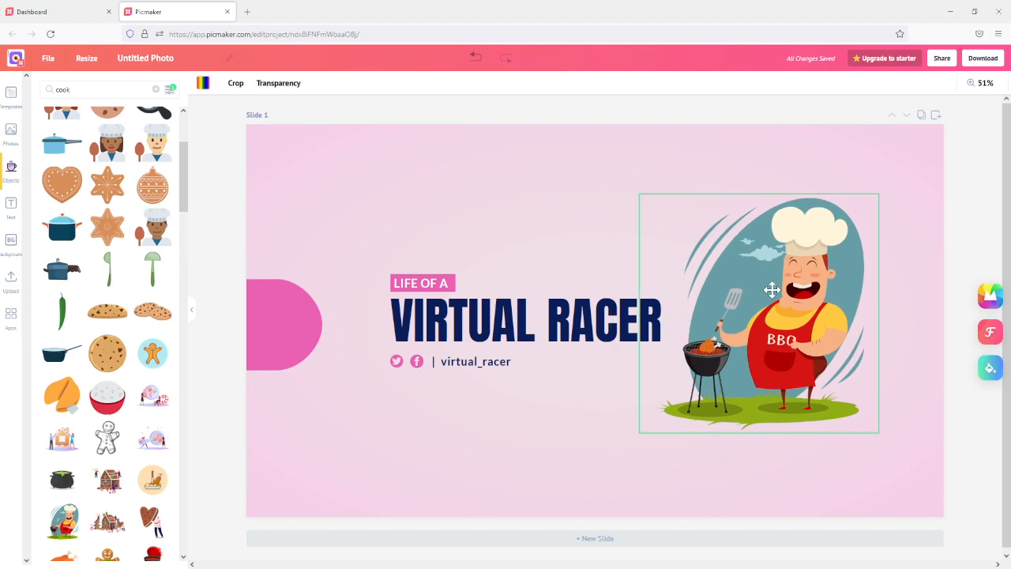
{"action": "left_click", "coordinate": [604, 181]}
{"action": "left_click", "coordinate": [765, 247]}
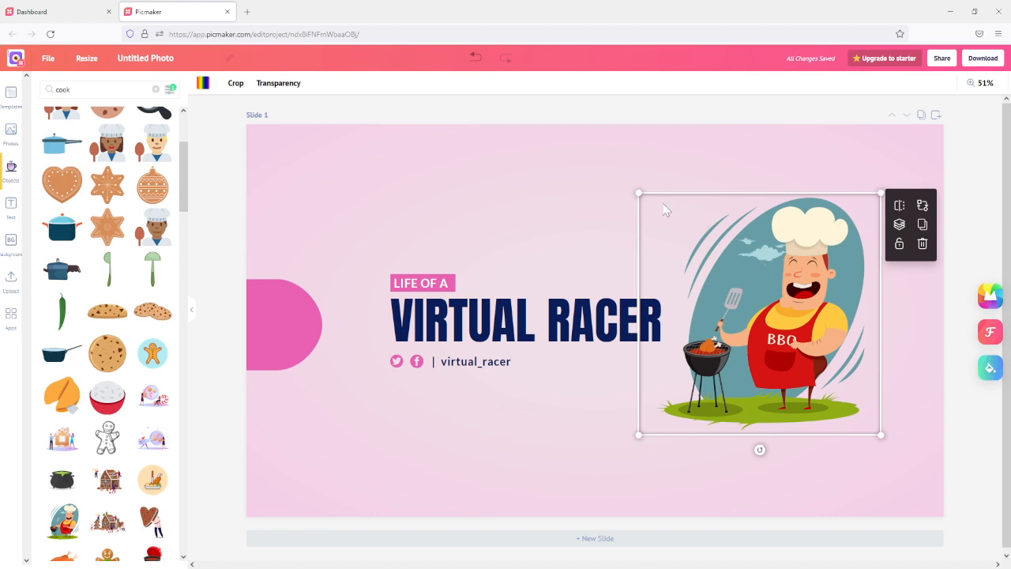
Try the chef illustration larger, then shrink it well below its previous size and place it near the banner's right edge.
{"action": "left_click_drag", "start_coordinate": [638, 192], "coordinate": [536, 139]}
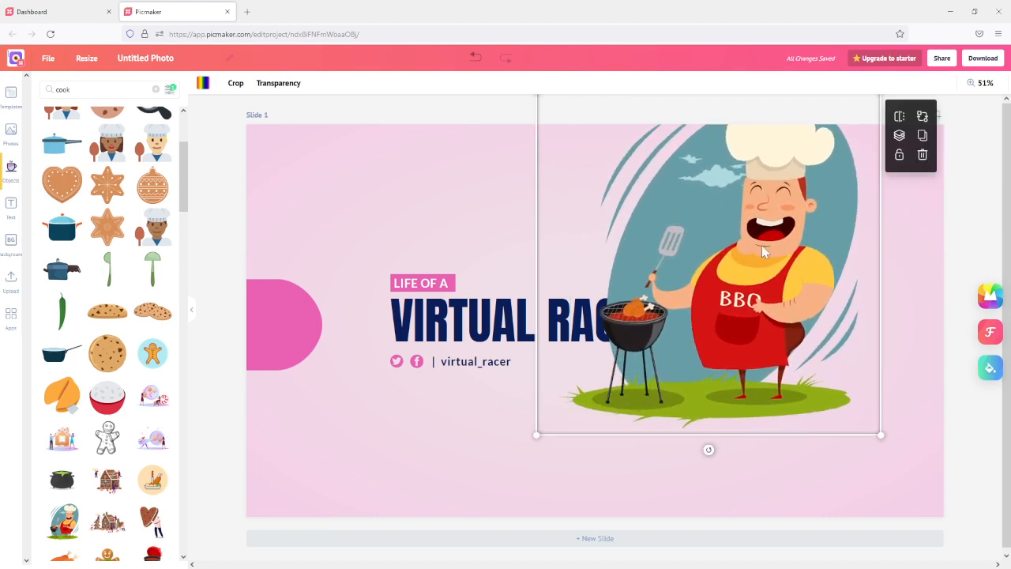
{"action": "left_click_drag", "start_coordinate": [761, 245], "coordinate": [794, 299]}
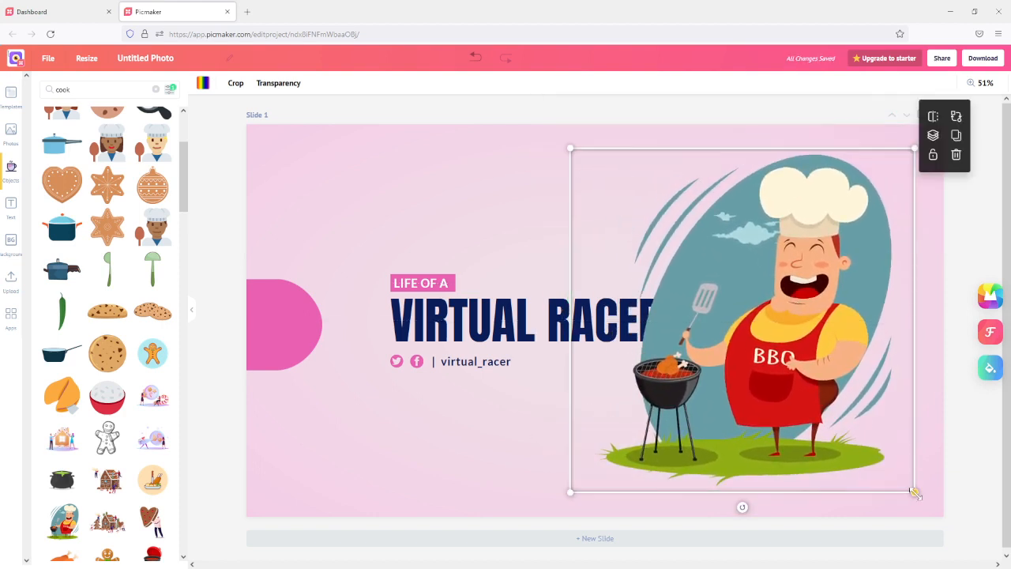
{"action": "left_click_drag", "start_coordinate": [912, 486], "coordinate": [735, 312]}
{"action": "left_click_drag", "start_coordinate": [670, 239], "coordinate": [820, 320]}
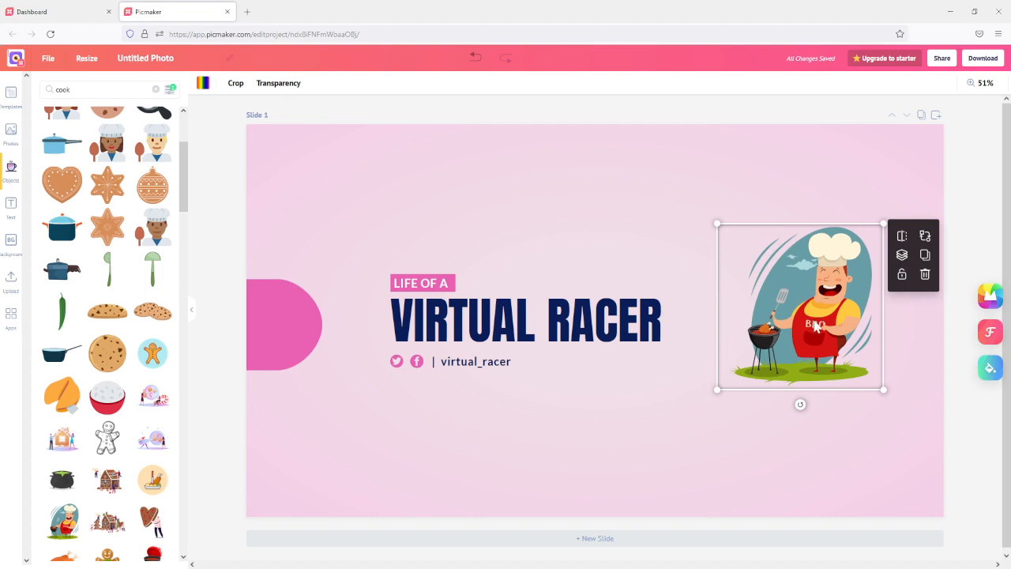
Lock the chef illustration, check its selection against the background, and unlock it again.
{"action": "left_click", "coordinate": [900, 282]}
{"action": "left_click", "coordinate": [762, 192]}
{"action": "left_click", "coordinate": [787, 285]}
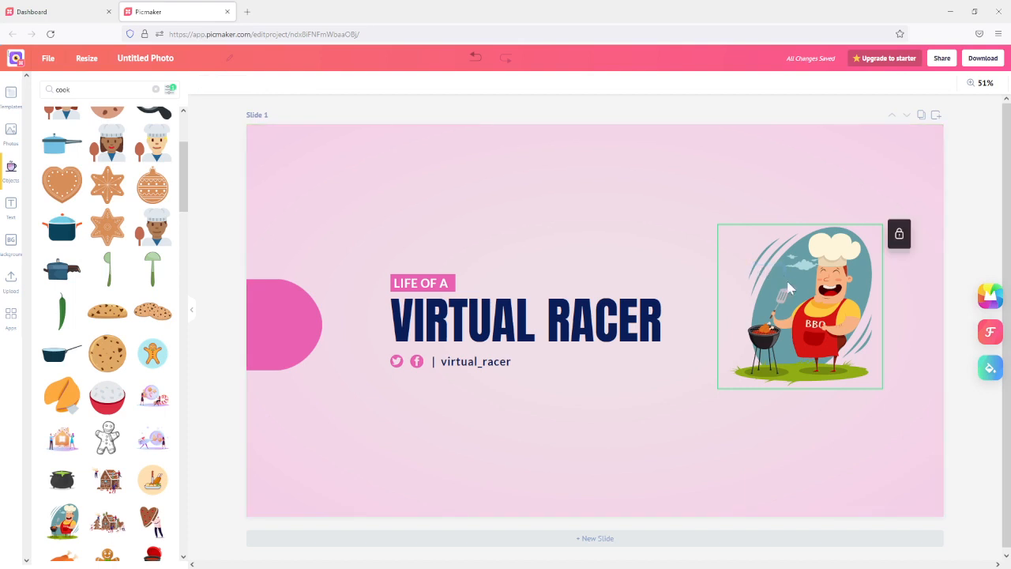
{"action": "left_click", "coordinate": [767, 209]}
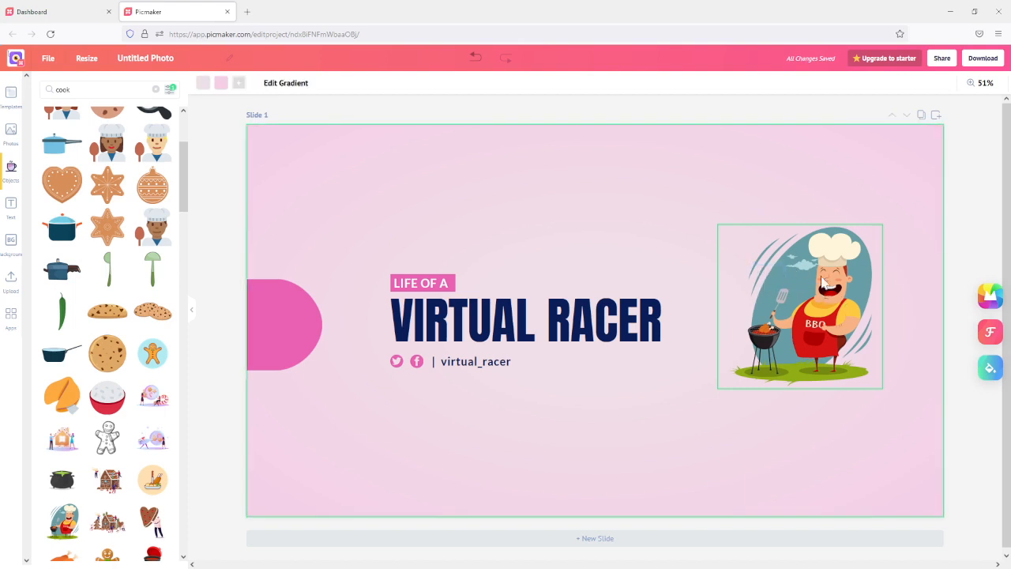
{"action": "left_click", "coordinate": [720, 237]}
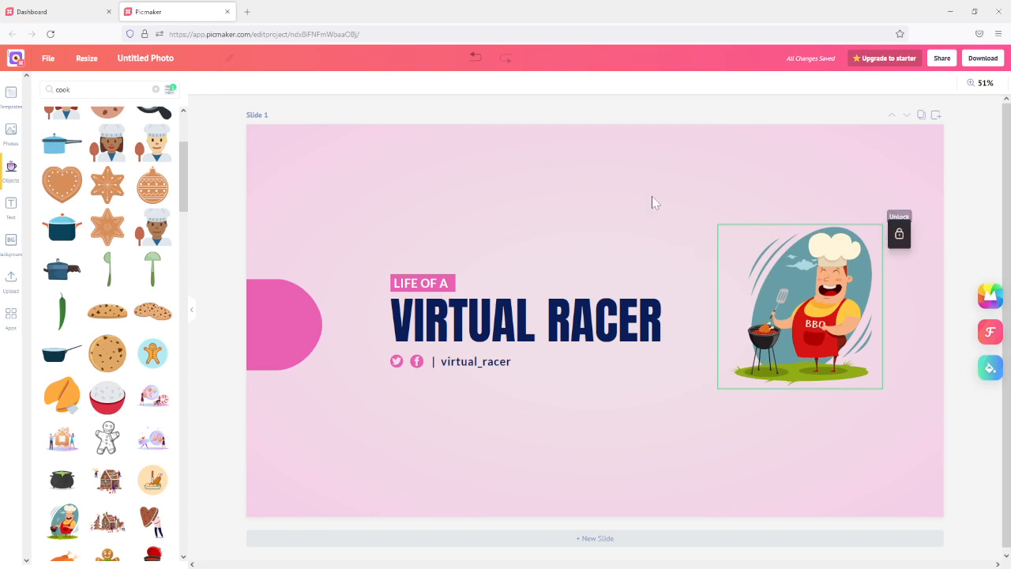
{"action": "left_click", "coordinate": [898, 235]}
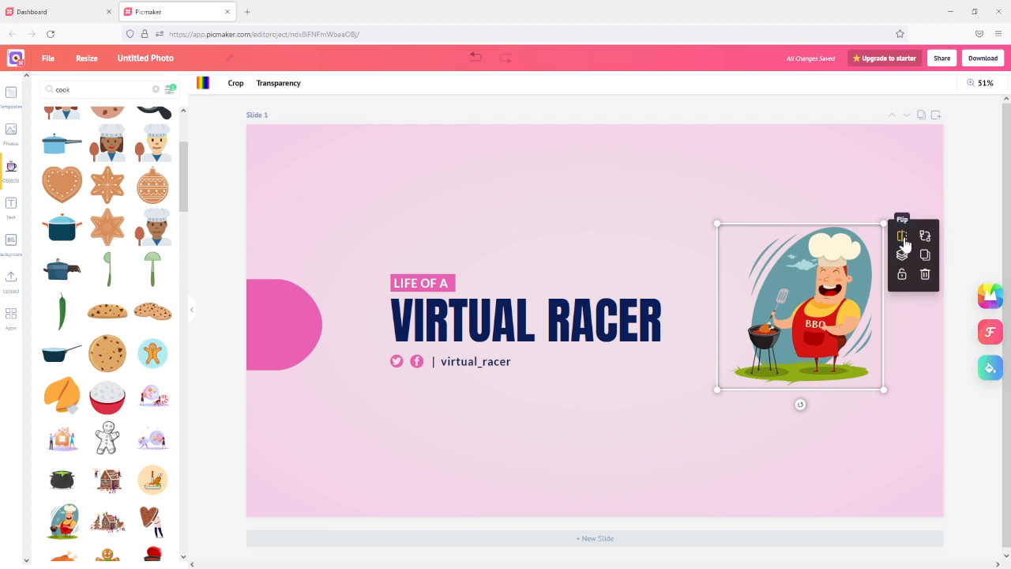
Try the horizontal and vertical flips on the chef illustration and return it to its original orientation.
{"action": "left_click", "coordinate": [903, 239]}
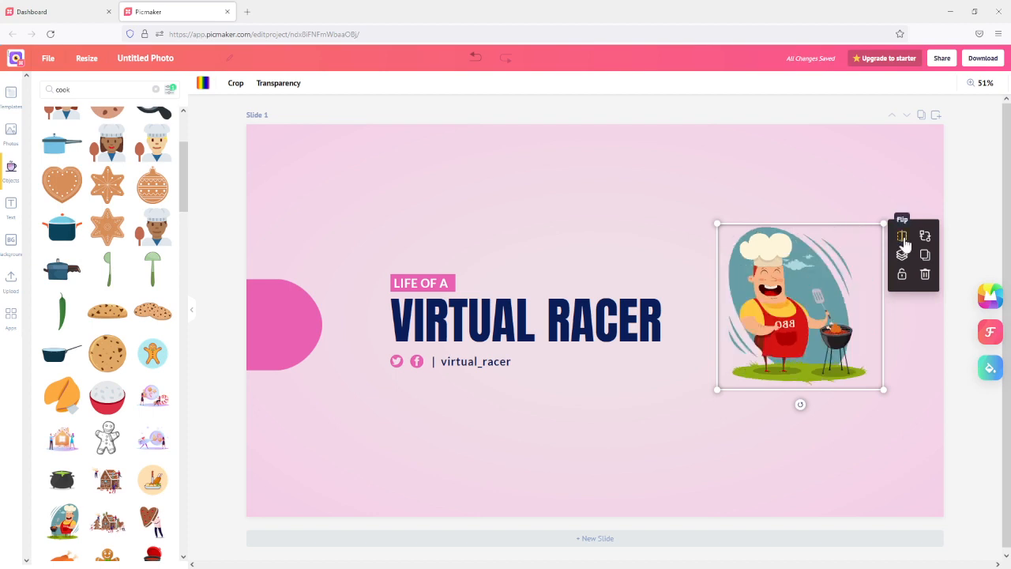
{"action": "left_click", "coordinate": [903, 238]}
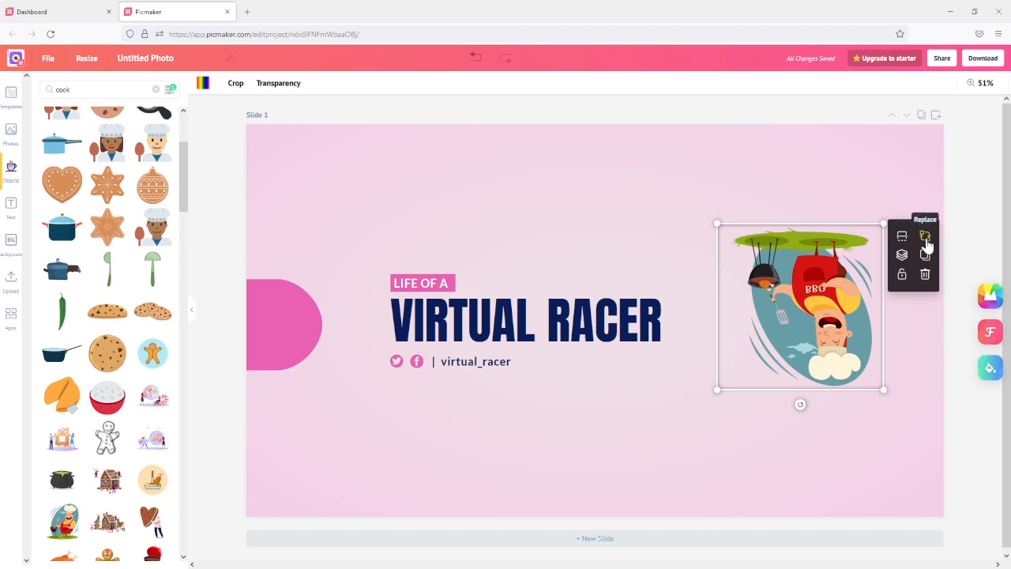
{"action": "left_click", "coordinate": [902, 238]}
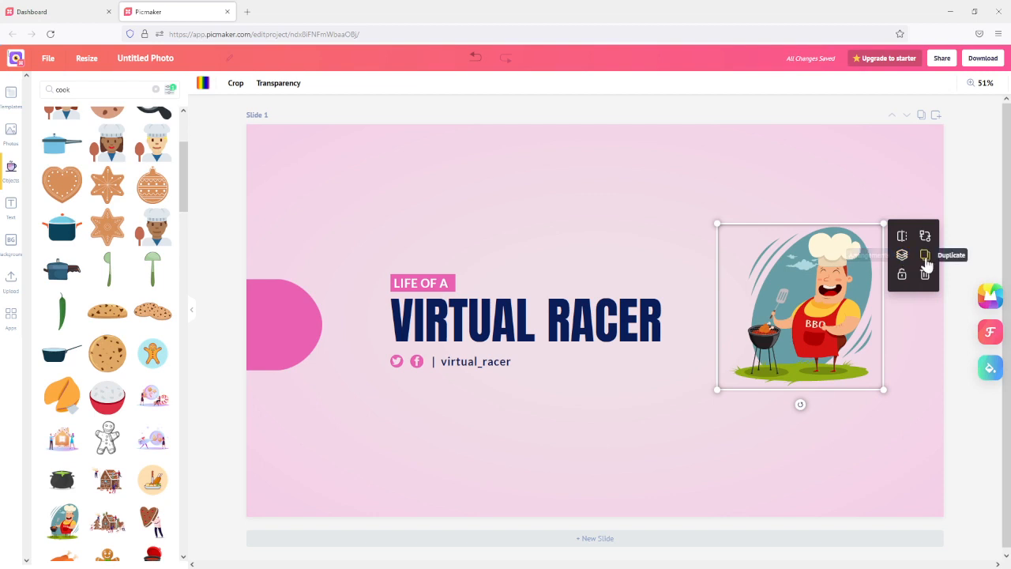
{"action": "left_click", "coordinate": [884, 414]}
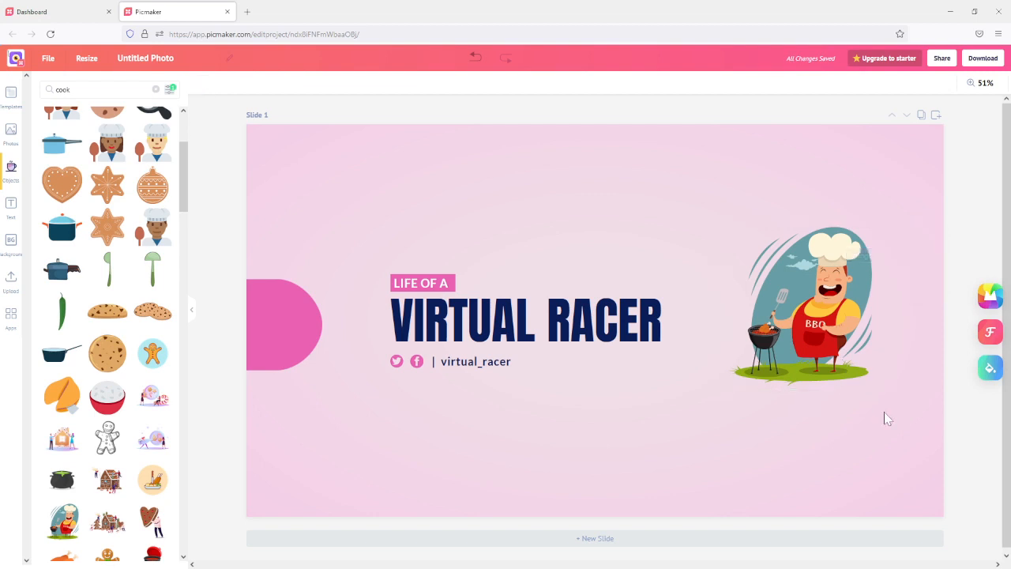
Bring up the text designs, and replace the VIRTUAL RACER title with COOKINGNIJUAN, widening its text box to fit one line.
{"action": "left_click_drag", "start_coordinate": [187, 186], "coordinate": [189, 158]}
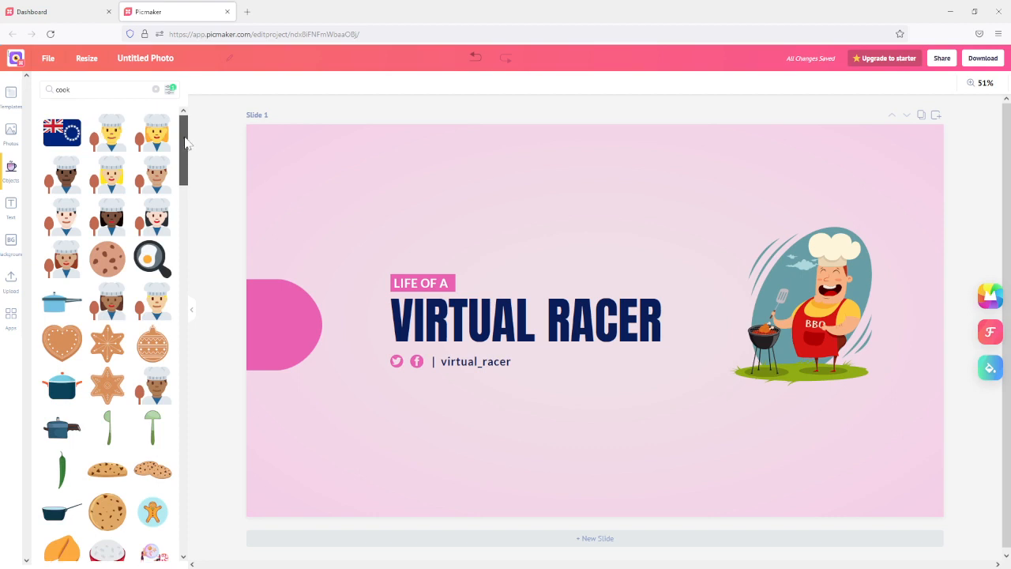
{"action": "left_click", "coordinate": [11, 206]}
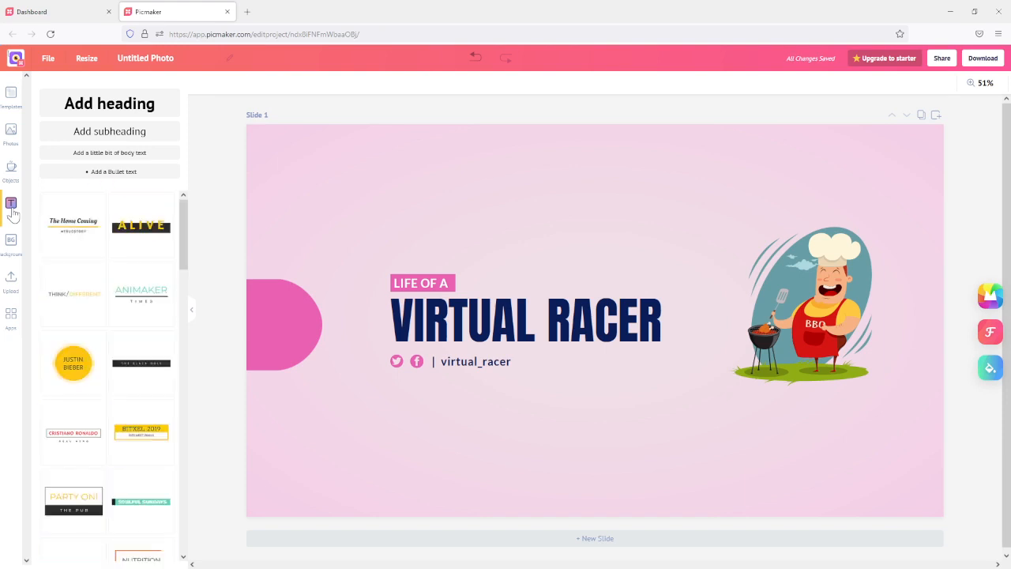
{"action": "scroll", "coordinate": [186, 250], "scroll_direction": "down", "scroll_amount": 1}
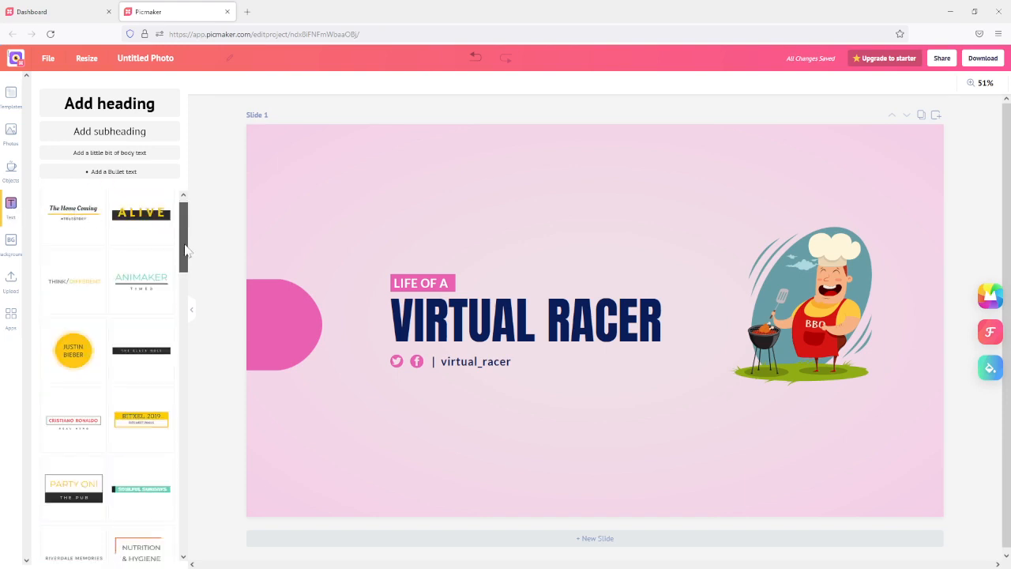
{"action": "left_click_drag", "start_coordinate": [186, 250], "coordinate": [184, 312]}
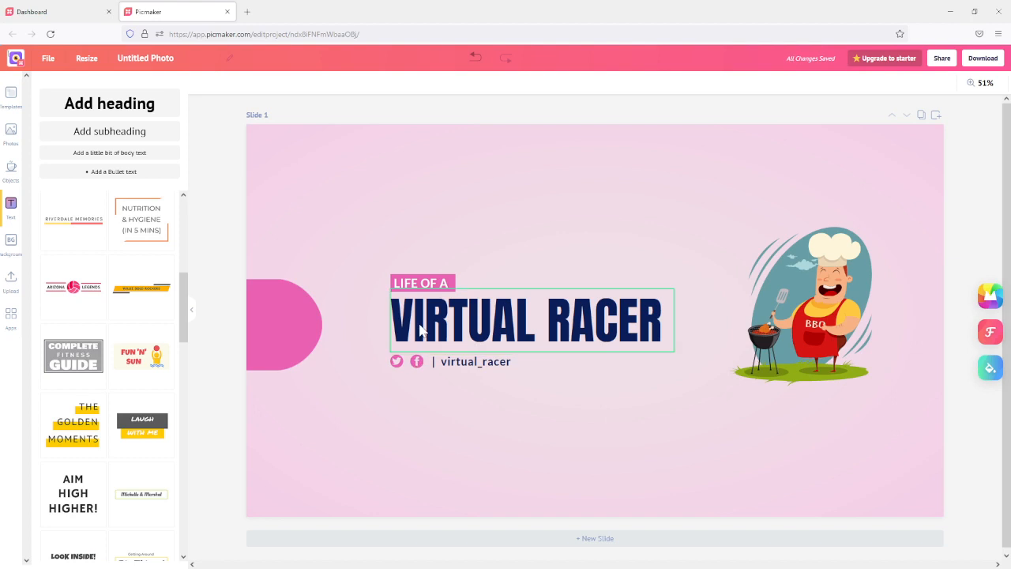
{"action": "double_click", "coordinate": [421, 331]}
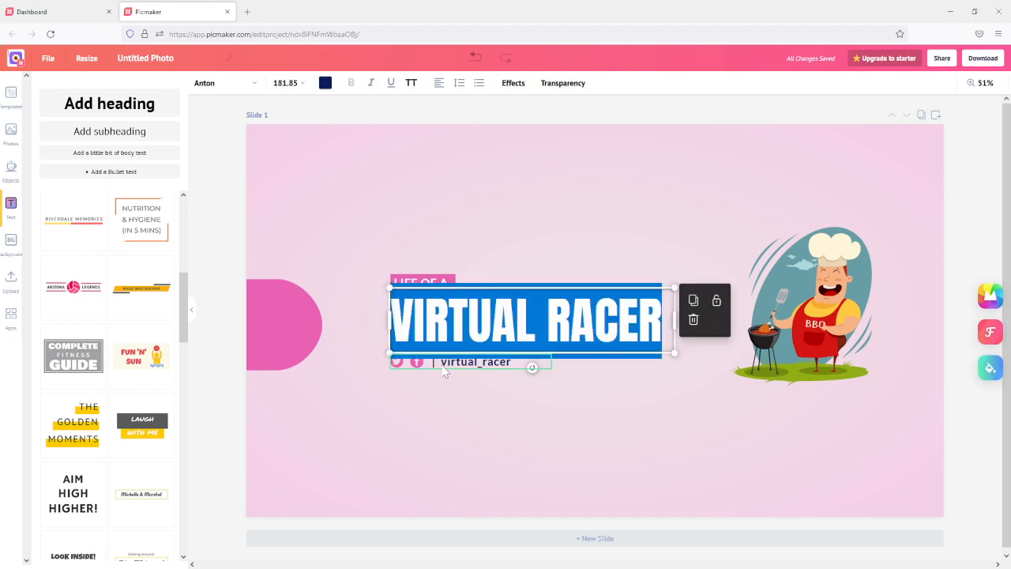
{"action": "type", "text": "COOKING"}
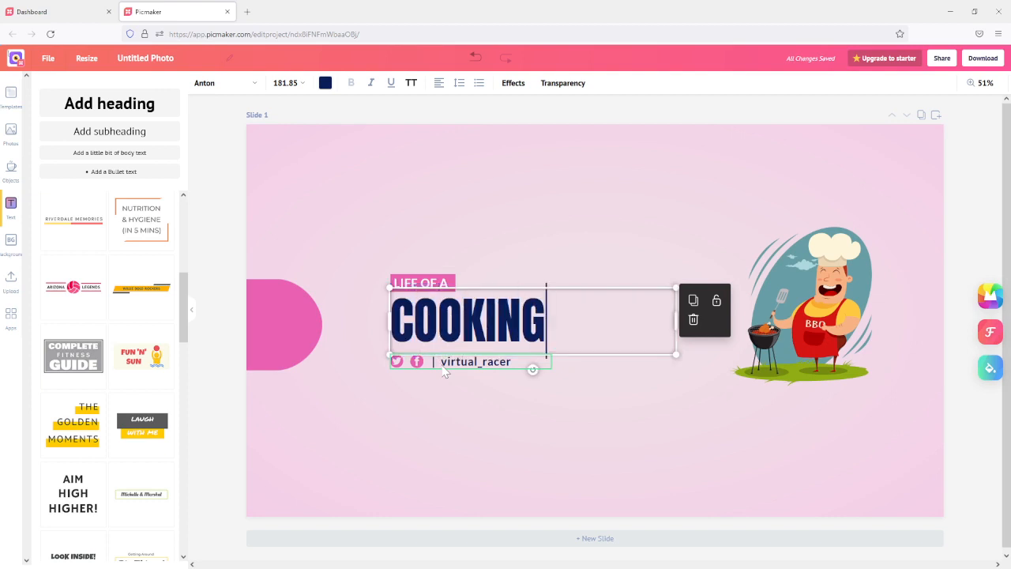
{"action": "type", "text": "NIJUAN"}
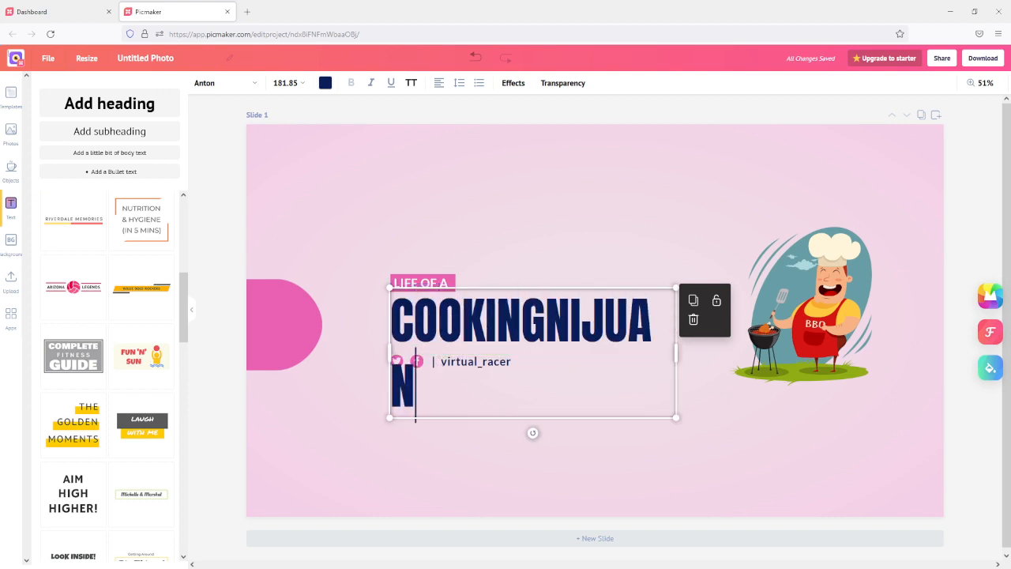
{"action": "left_click_drag", "start_coordinate": [687, 351], "coordinate": [695, 351]}
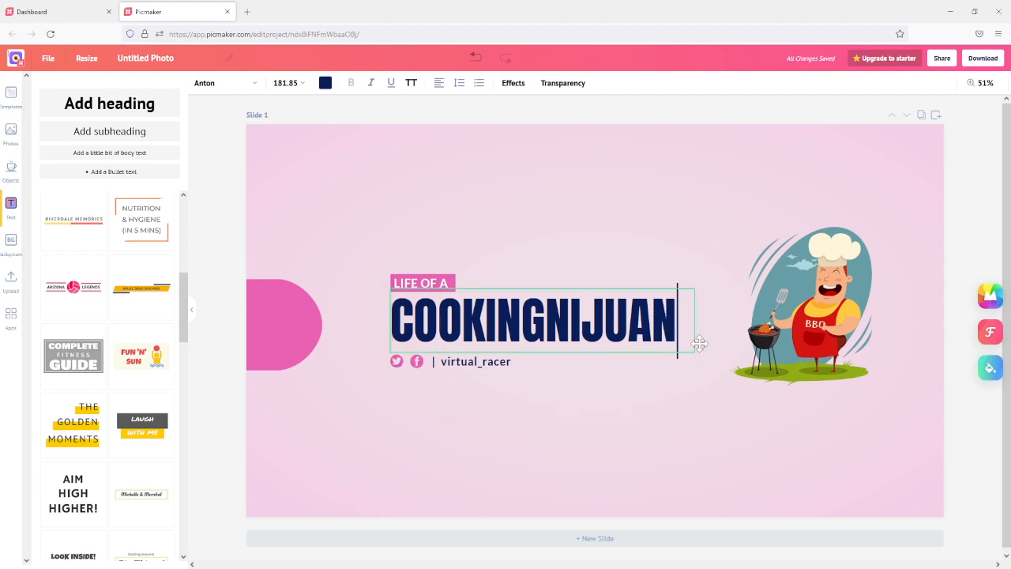
{"action": "left_click", "coordinate": [671, 393]}
Shrink the chef illustration and place it directly beside the end of the COOKINGNIJUAN title.
{"action": "left_click_drag", "start_coordinate": [796, 319], "coordinate": [740, 316]}
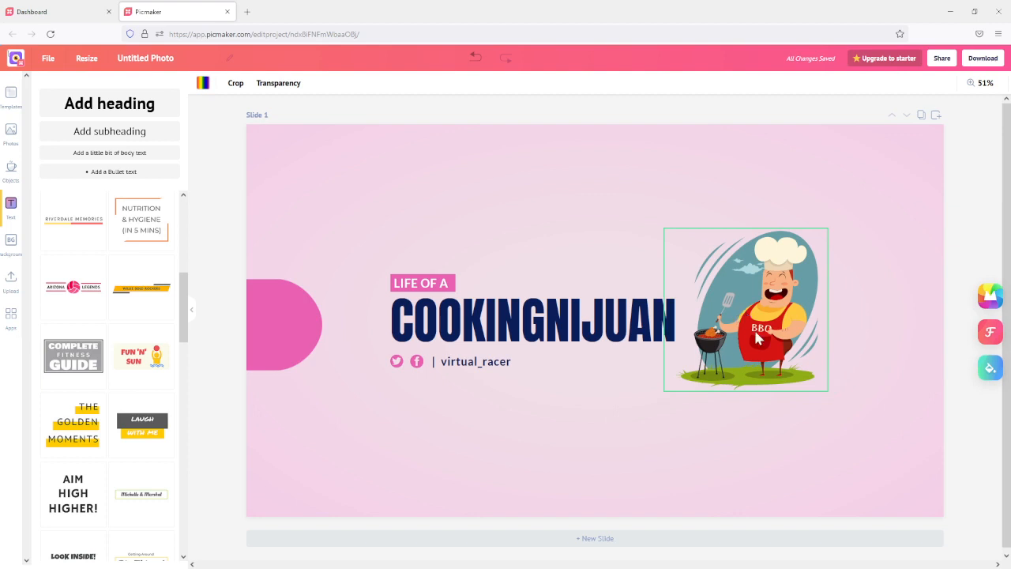
{"action": "left_click_drag", "start_coordinate": [828, 391], "coordinate": [790, 361]}
{"action": "left_click_drag", "start_coordinate": [747, 301], "coordinate": [746, 316]}
{"action": "left_click", "coordinate": [585, 386]}
Delete the social media handle line, the LIFE OF A text and the pink bar behind it.
{"action": "left_click", "coordinate": [493, 371]}
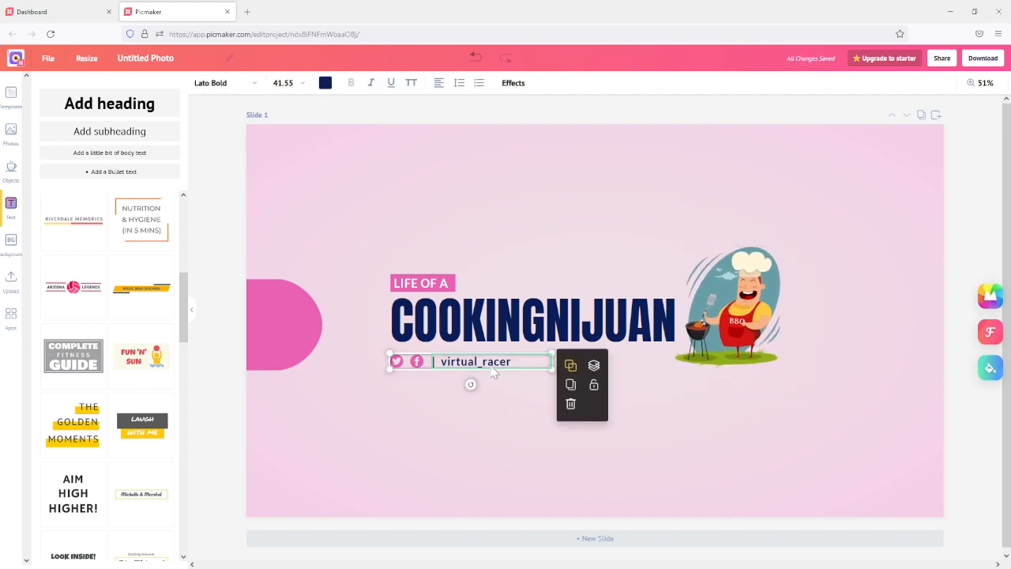
{"action": "key", "text": "Delete"}
{"action": "left_click", "coordinate": [430, 281]}
{"action": "key", "text": "Delete"}
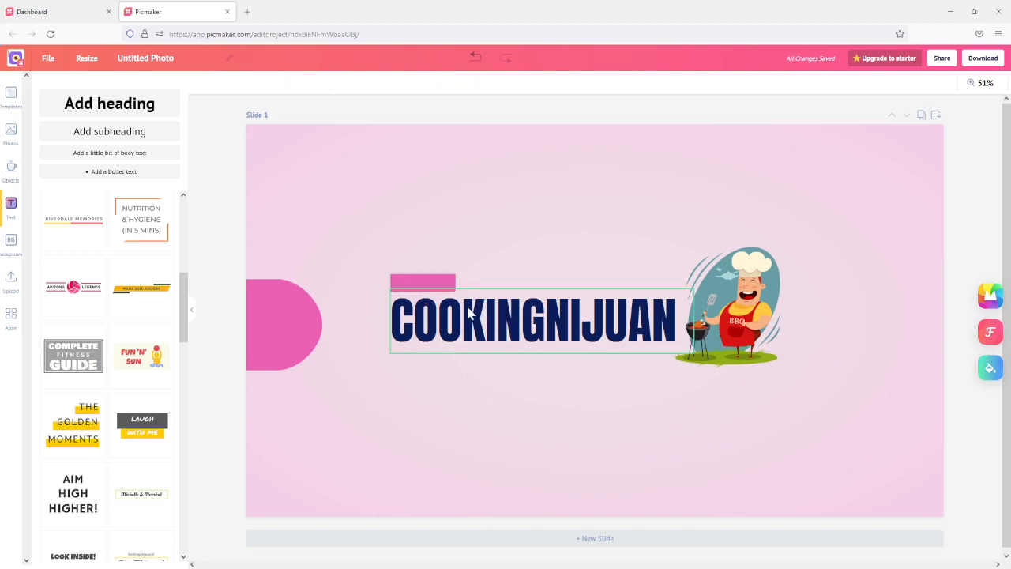
{"action": "left_click", "coordinate": [431, 280]}
{"action": "key", "text": "Delete"}
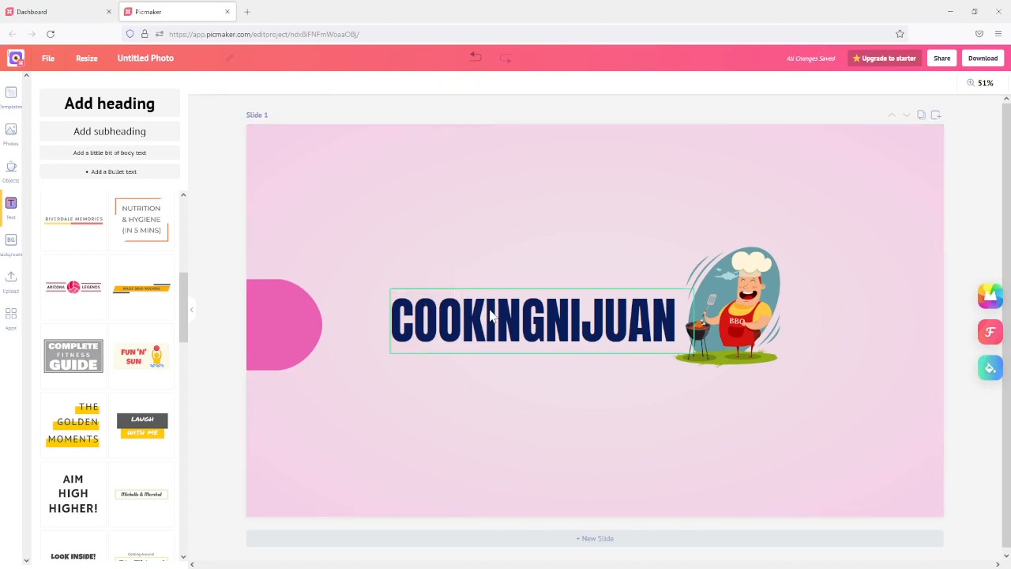
Move the COOKINGNIJUAN title slightly upward beside the chef illustration.
{"action": "left_click", "coordinate": [491, 302]}
{"action": "left_click_drag", "start_coordinate": [490, 297], "coordinate": [489, 300]}
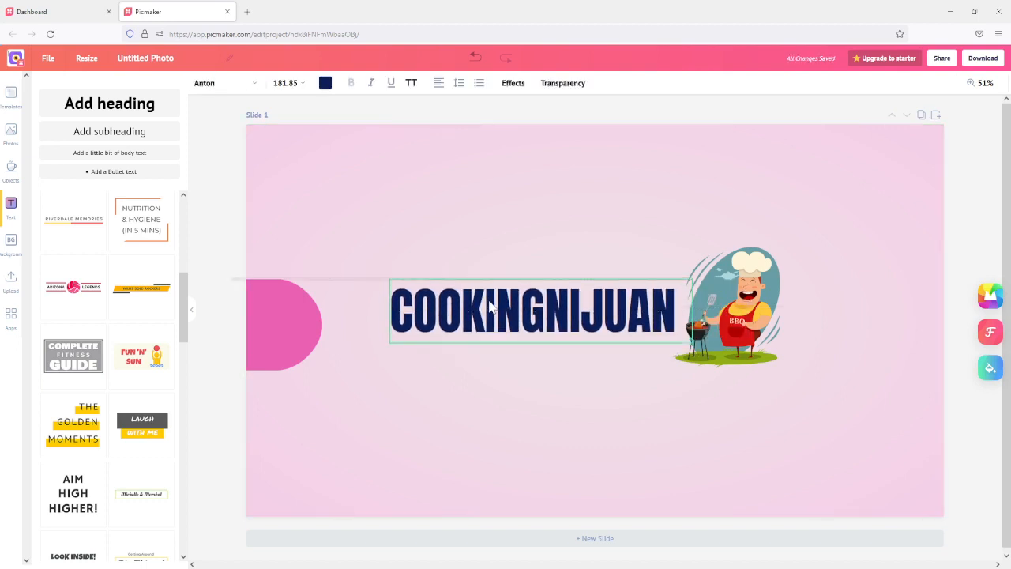
{"action": "left_click", "coordinate": [466, 354]}
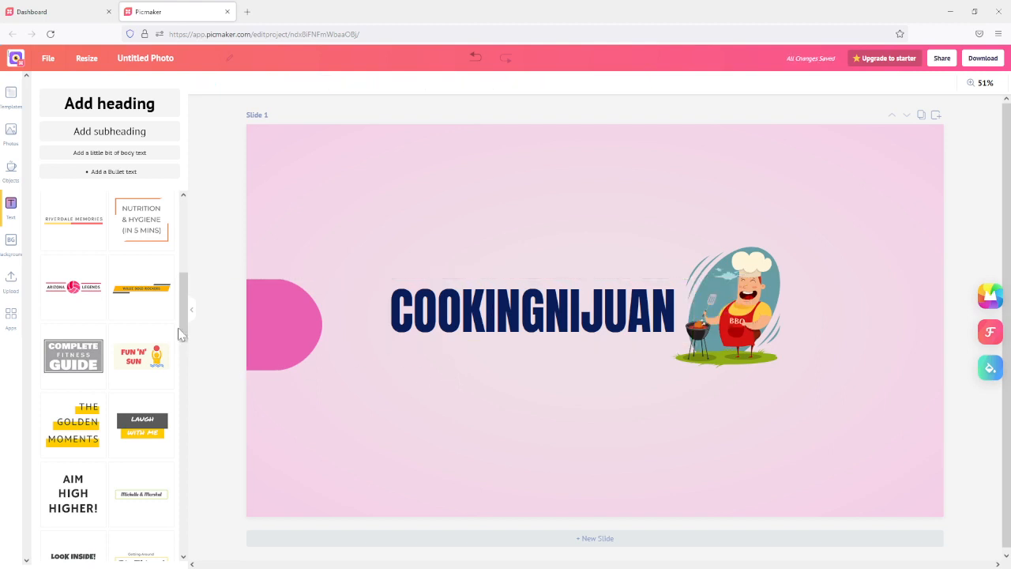
Add the green SOULFUL SUNDAYS text design to the banner and move it below the COOKINGNIJUAN title.
{"action": "left_click_drag", "start_coordinate": [180, 335], "coordinate": [203, 244]}
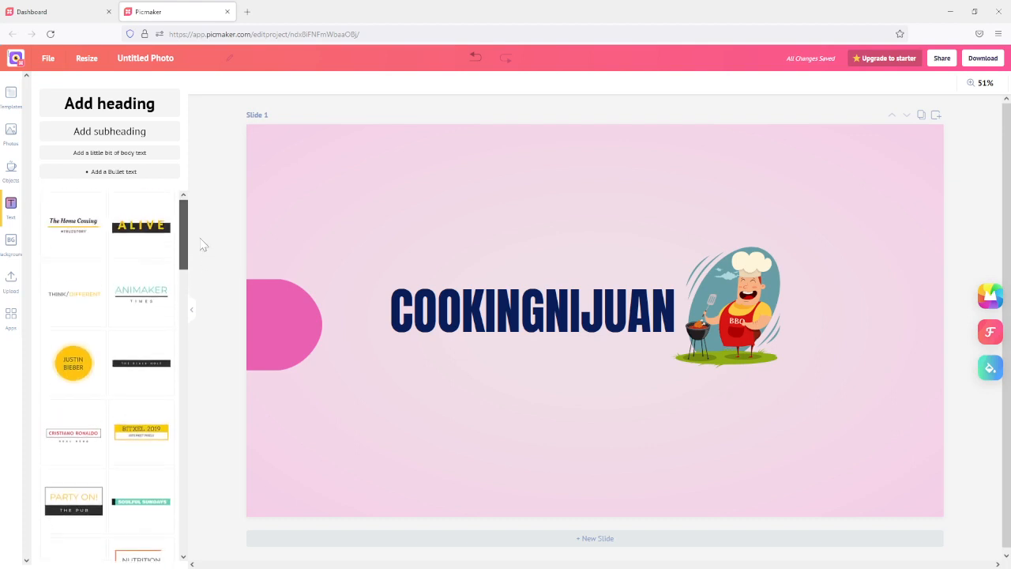
{"action": "left_click_drag", "start_coordinate": [198, 255], "coordinate": [194, 255]}
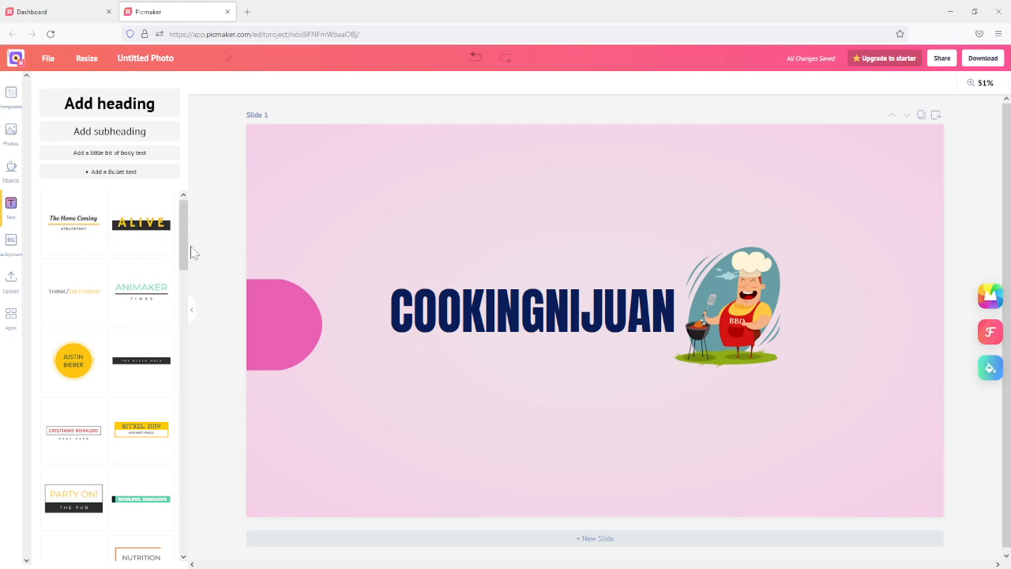
{"action": "left_click_drag", "start_coordinate": [185, 258], "coordinate": [183, 293]}
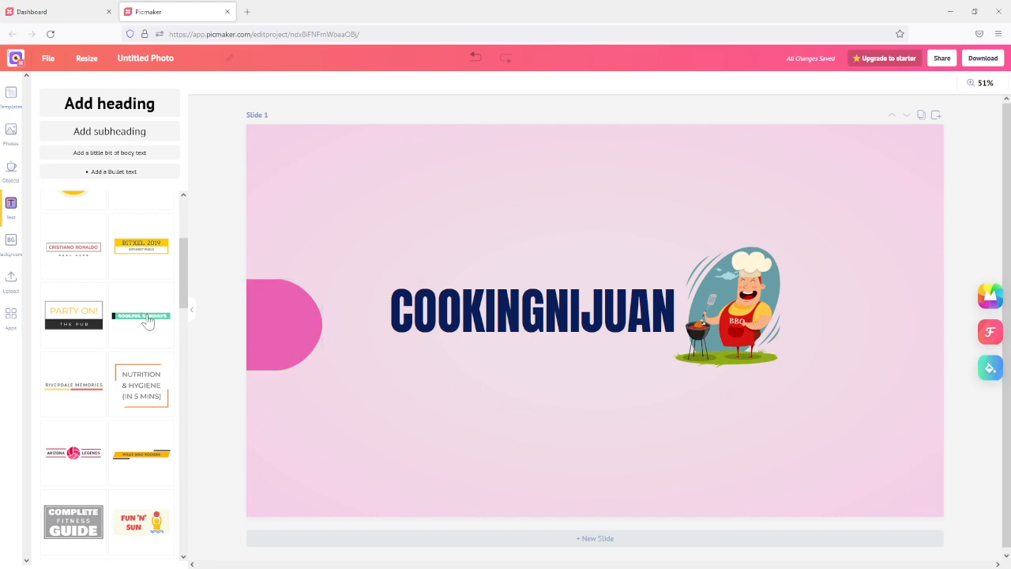
{"action": "left_click", "coordinate": [146, 318]}
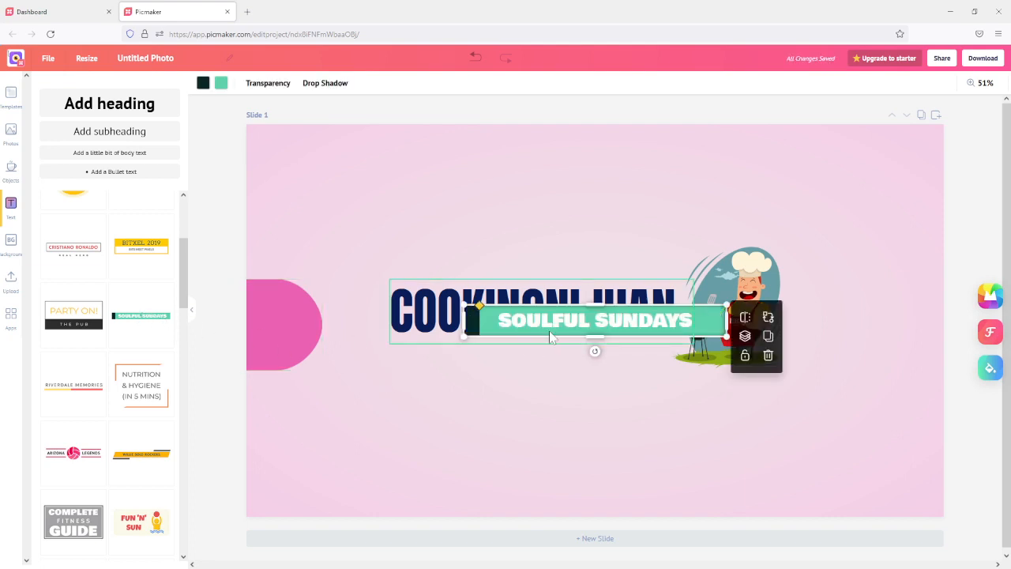
{"action": "left_click_drag", "start_coordinate": [496, 317], "coordinate": [479, 370]}
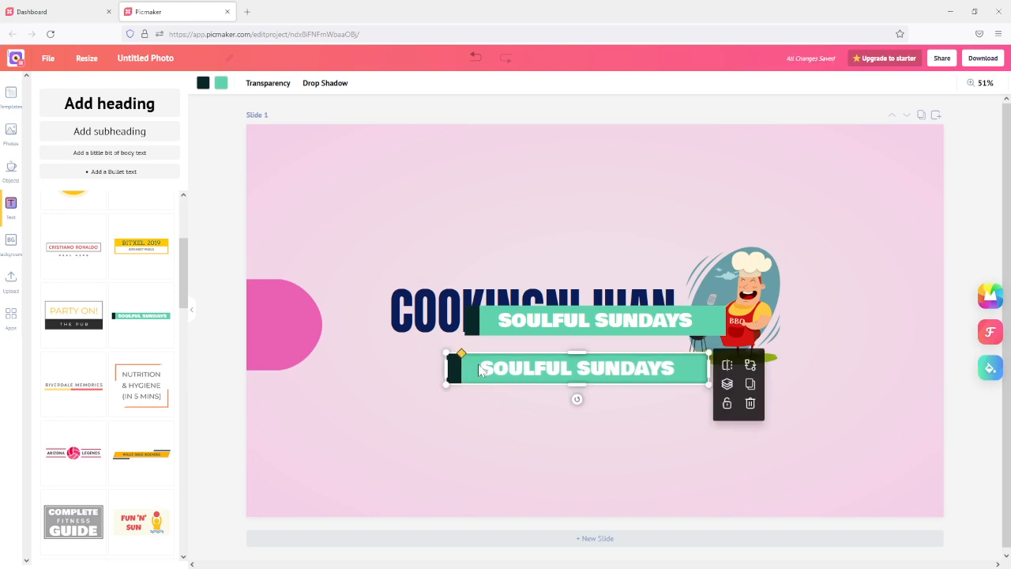
Shrink the green SOULFUL SUNDAYS bar and place it just beneath the start of the COOKINGNIJUAN title.
{"action": "left_click_drag", "start_coordinate": [492, 323], "coordinate": [434, 360]}
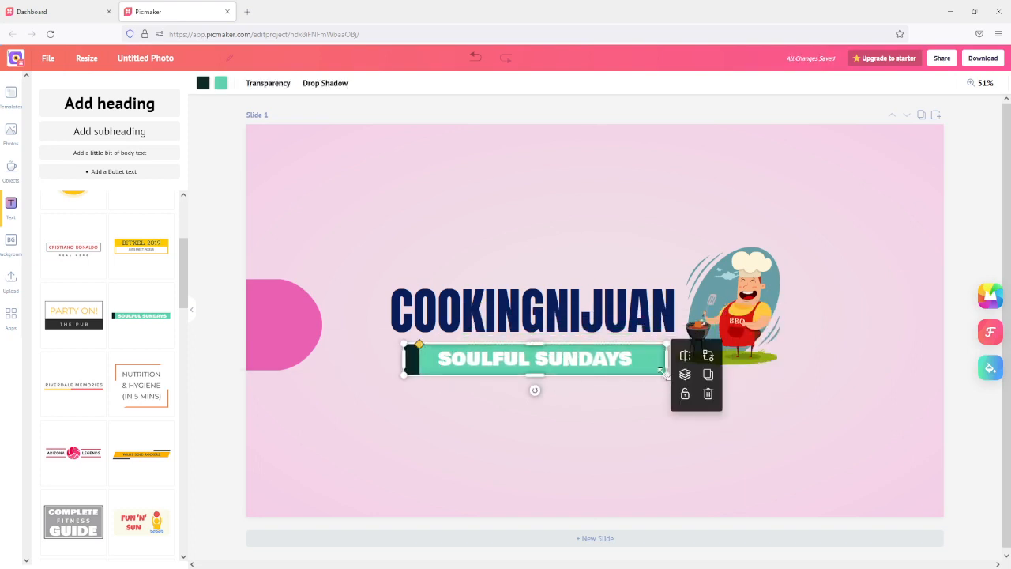
{"action": "left_click_drag", "start_coordinate": [662, 373], "coordinate": [573, 365]}
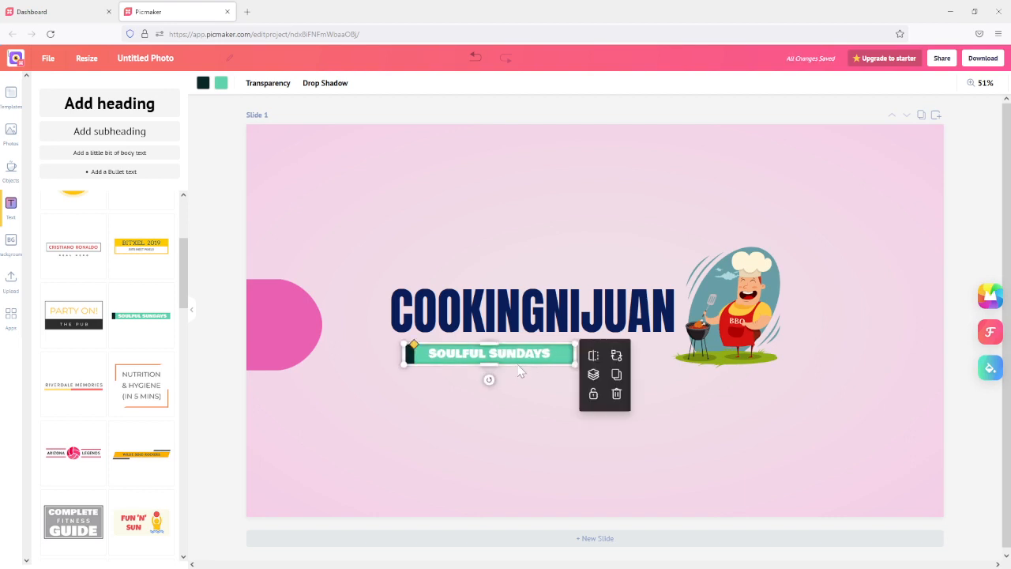
{"action": "left_click", "coordinate": [504, 365]}
{"action": "left_click", "coordinate": [503, 358]}
{"action": "mouse_move", "coordinate": [491, 355]}
{"action": "left_mouse_down"}
{"action": "mouse_move", "coordinate": [510, 350]}
{"action": "mouse_move", "coordinate": [485, 350]}
{"action": "left_mouse_up"}
Replace the SOULFUL SUNDAYS text in the green bar with "cooking show every saturday".
{"action": "double_click", "coordinate": [485, 349]}
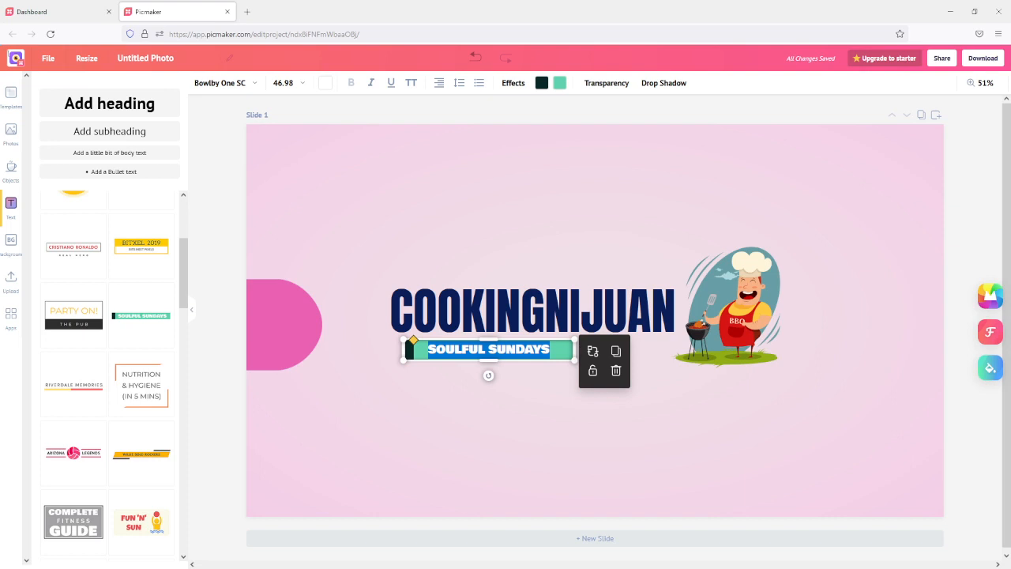
{"action": "type", "text": "coo"}
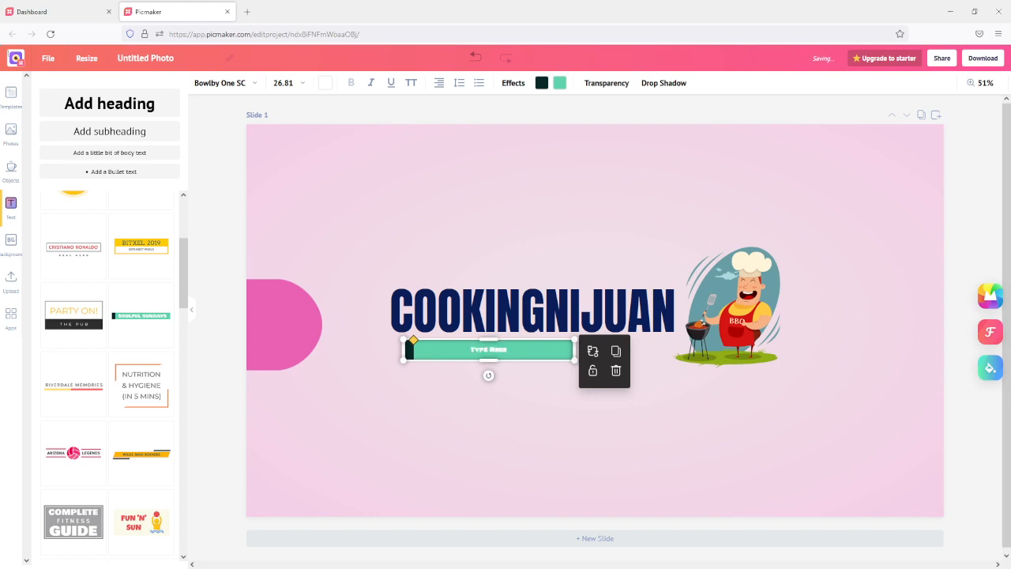
{"action": "double_click", "coordinate": [481, 350]}
{"action": "type", "text": "co"}
{"action": "left_click", "coordinate": [516, 351]}
{"action": "double_click", "coordinate": [515, 350]}
{"action": "type", "text": "satu"}
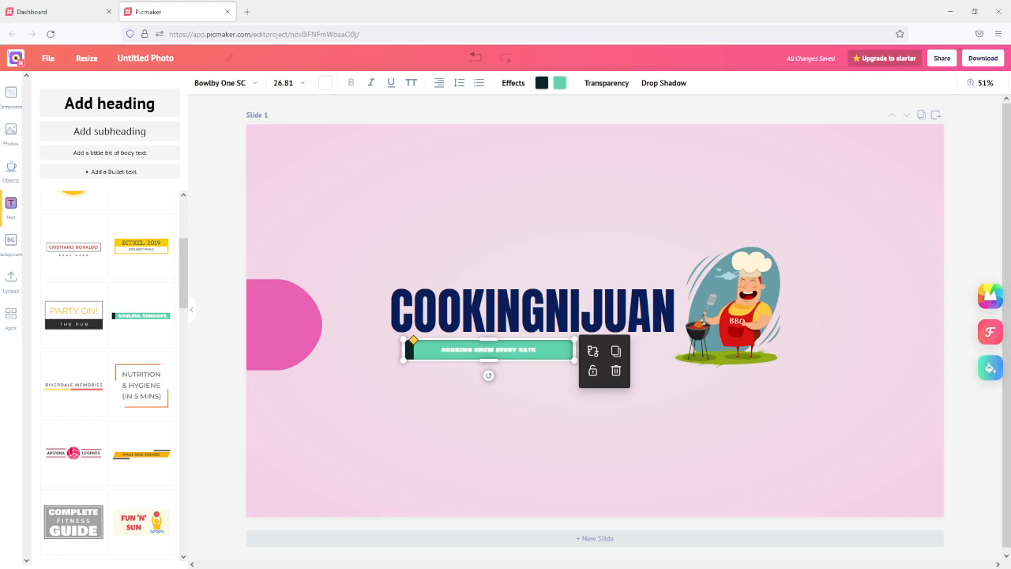
{"action": "key", "text": "BackSpace"}
{"action": "key", "text": "BackSpace"}
{"action": "type", "text": "rday"}
{"action": "left_click", "coordinate": [499, 408]}
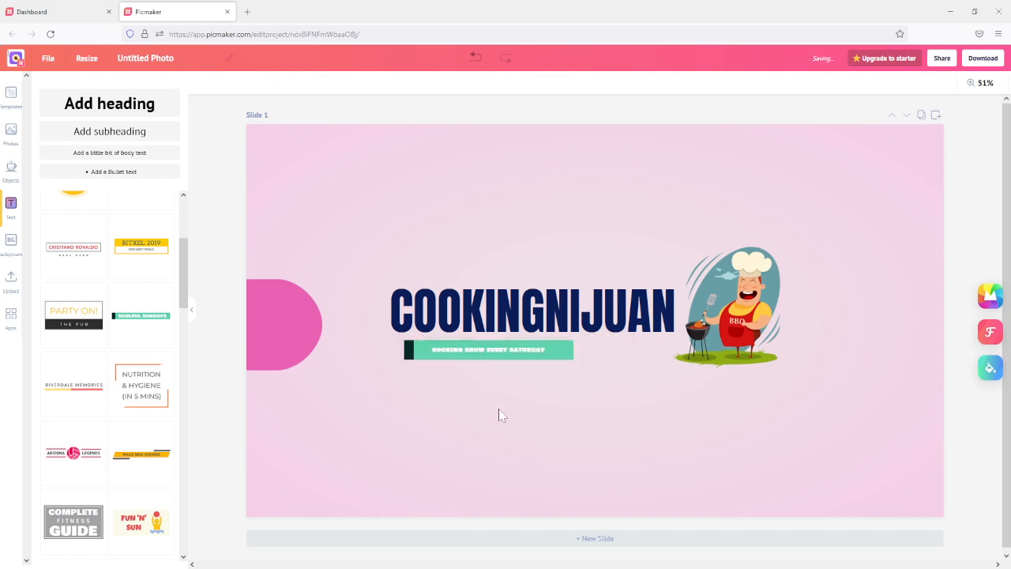
Nudge the green tagline bar closer to the title and widen it to about the title's full width.
{"action": "left_click_drag", "start_coordinate": [473, 356], "coordinate": [451, 348]}
{"action": "left_click_drag", "start_coordinate": [567, 348], "coordinate": [674, 345]}
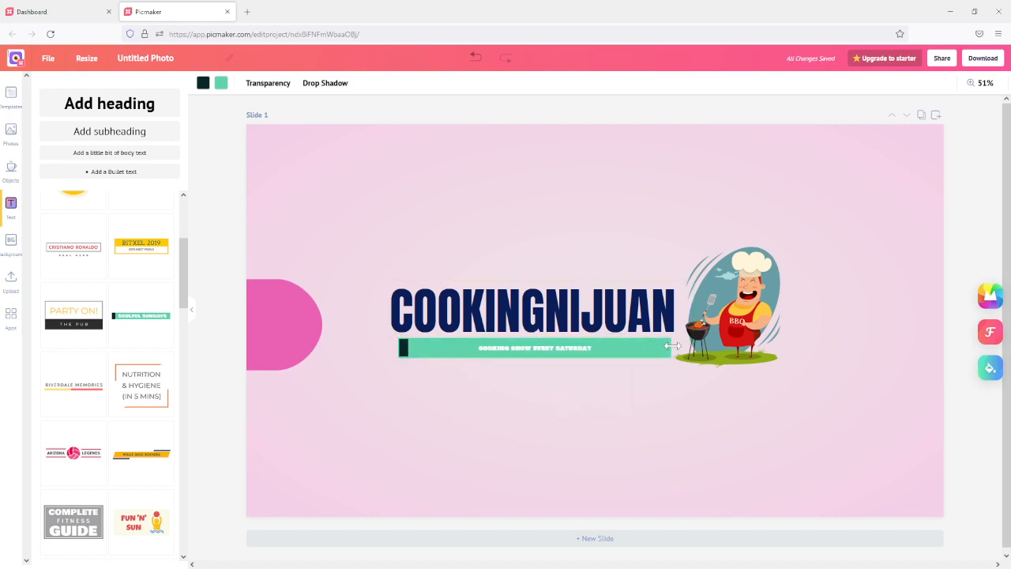
{"action": "left_click", "coordinate": [624, 401]}
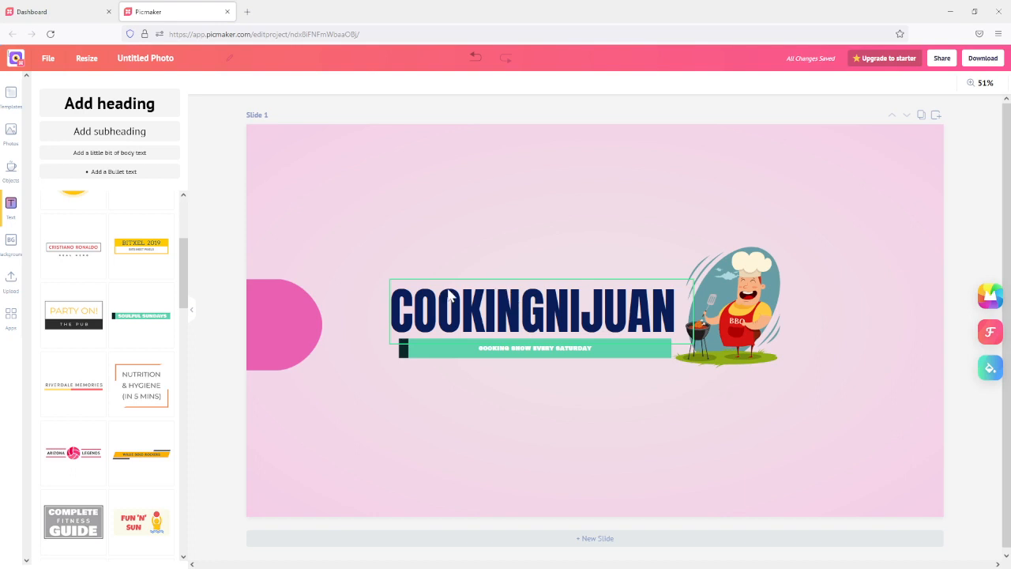
Add the red SUBSCRIBE text design, shrink it and place it below the end of the green tagline bar.
{"action": "left_click_drag", "start_coordinate": [187, 278], "coordinate": [175, 410]}
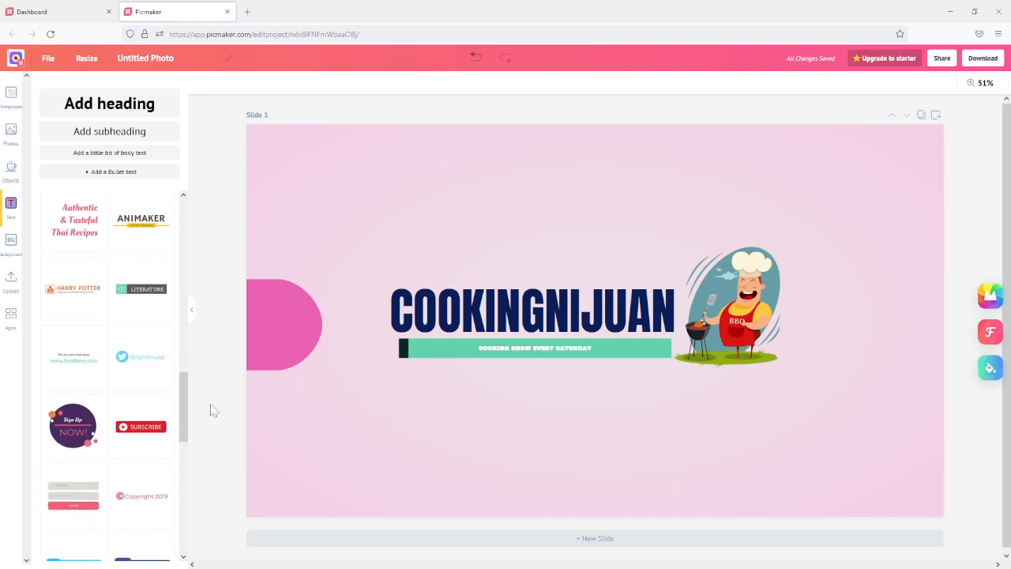
{"action": "left_click", "coordinate": [140, 428]}
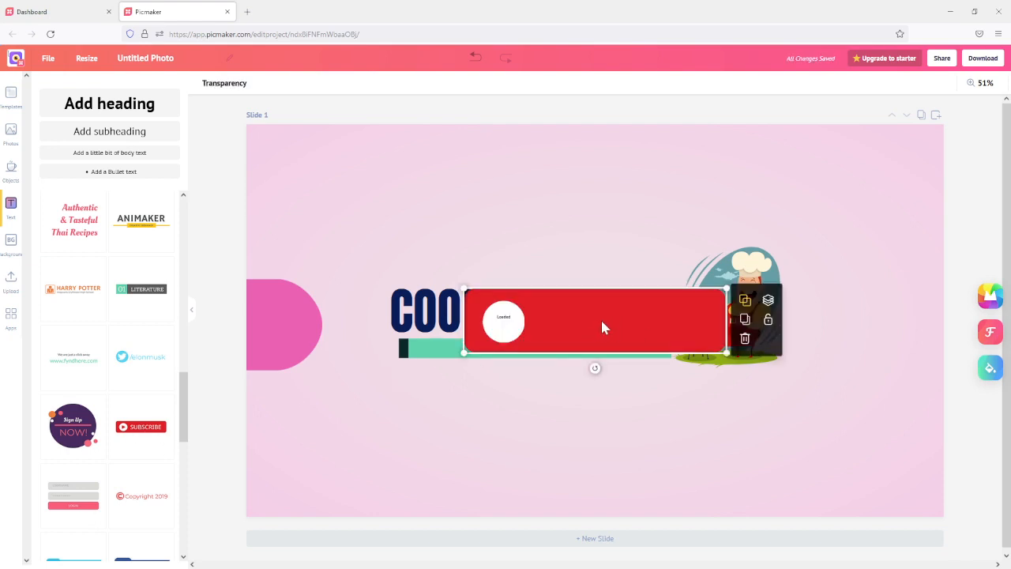
{"action": "left_click_drag", "start_coordinate": [587, 316], "coordinate": [608, 416]}
{"action": "left_click_drag", "start_coordinate": [747, 453], "coordinate": [653, 382]}
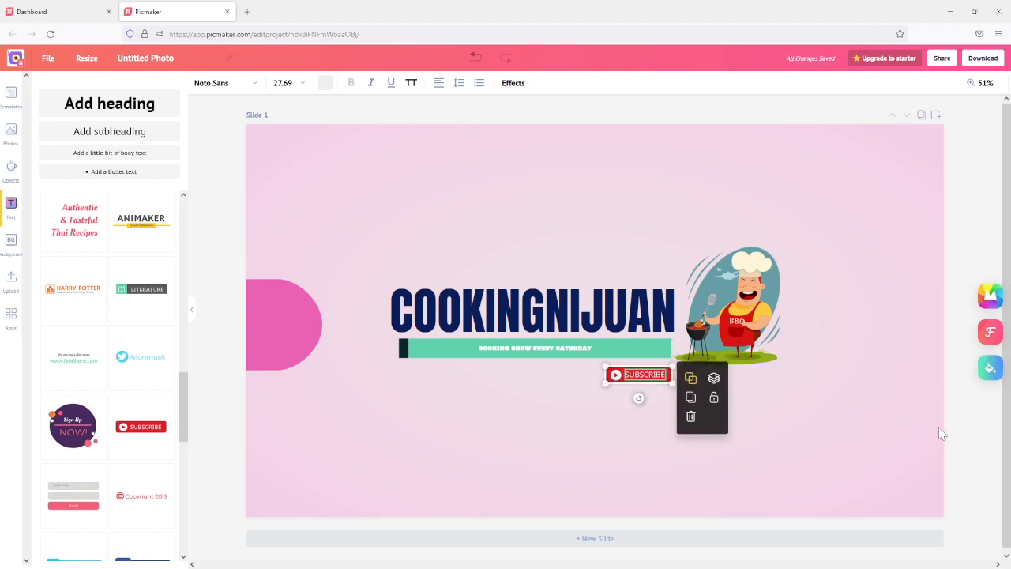
{"action": "left_click", "coordinate": [972, 435]}
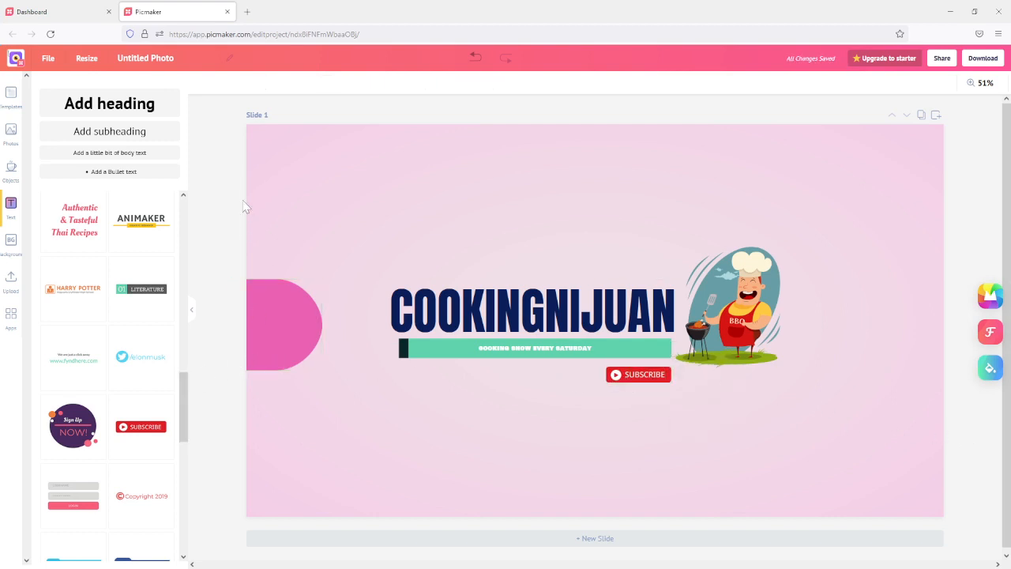
Browse the background library, filter it to free backgrounds, and open the uploaded files area.
{"action": "left_click", "coordinate": [11, 241]}
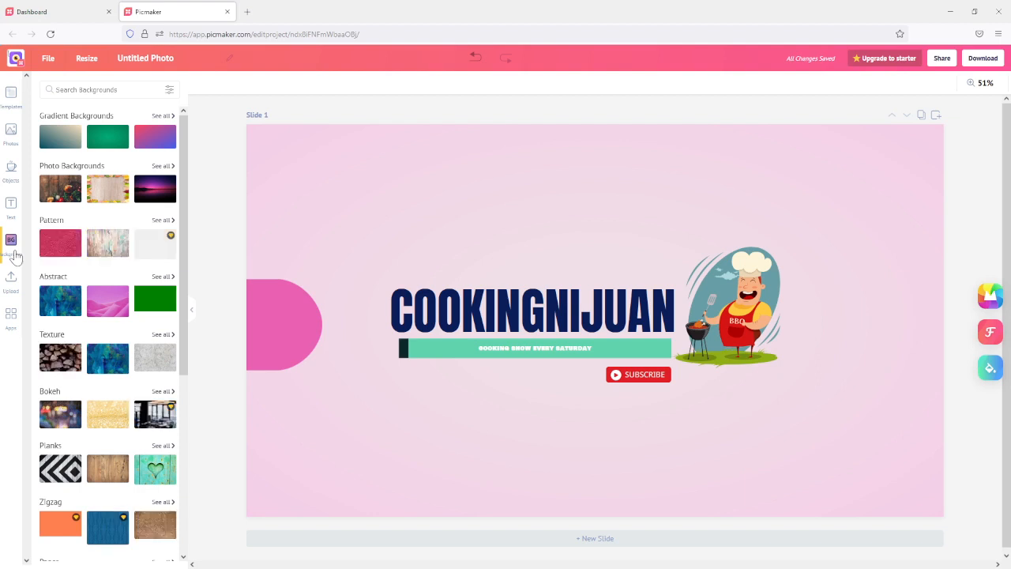
{"action": "mouse_move", "coordinate": [182, 141]}
{"action": "left_mouse_down"}
{"action": "mouse_move", "coordinate": [185, 267]}
{"action": "mouse_move", "coordinate": [197, 146]}
{"action": "left_mouse_up"}
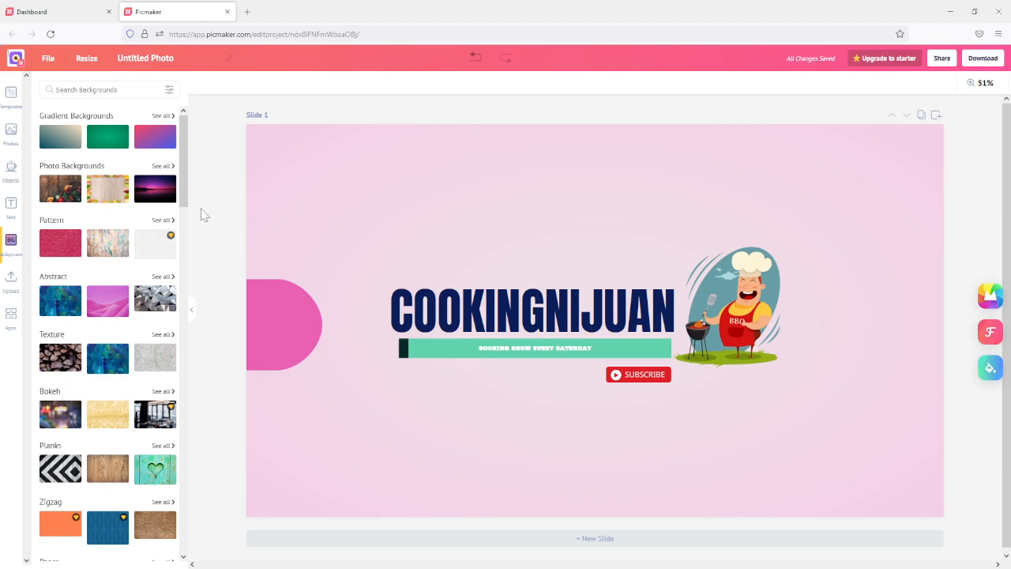
{"action": "left_click_drag", "start_coordinate": [184, 192], "coordinate": [186, 167]}
{"action": "left_click", "coordinate": [169, 91]}
{"action": "left_click", "coordinate": [66, 151]}
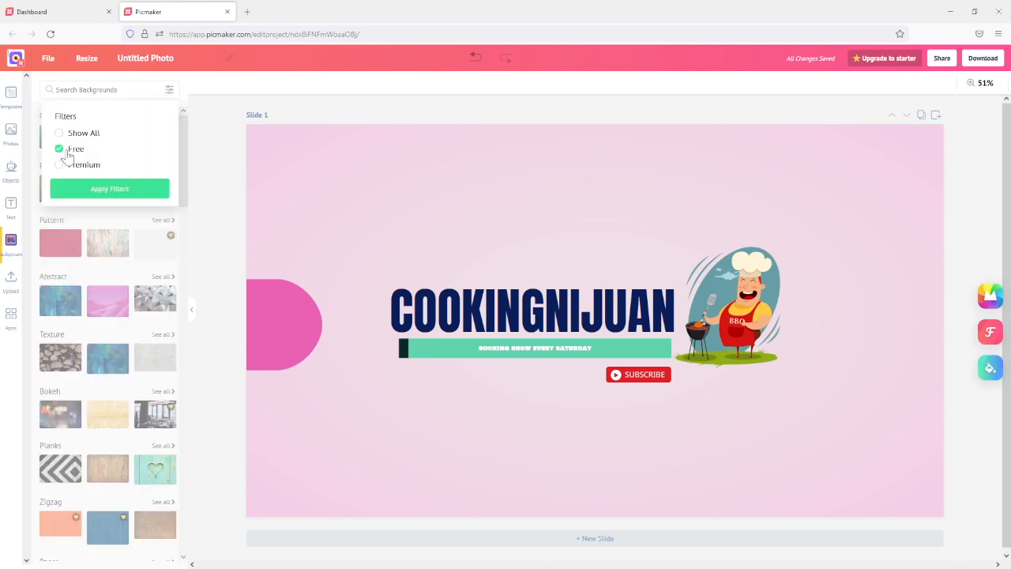
{"action": "left_click", "coordinate": [88, 191]}
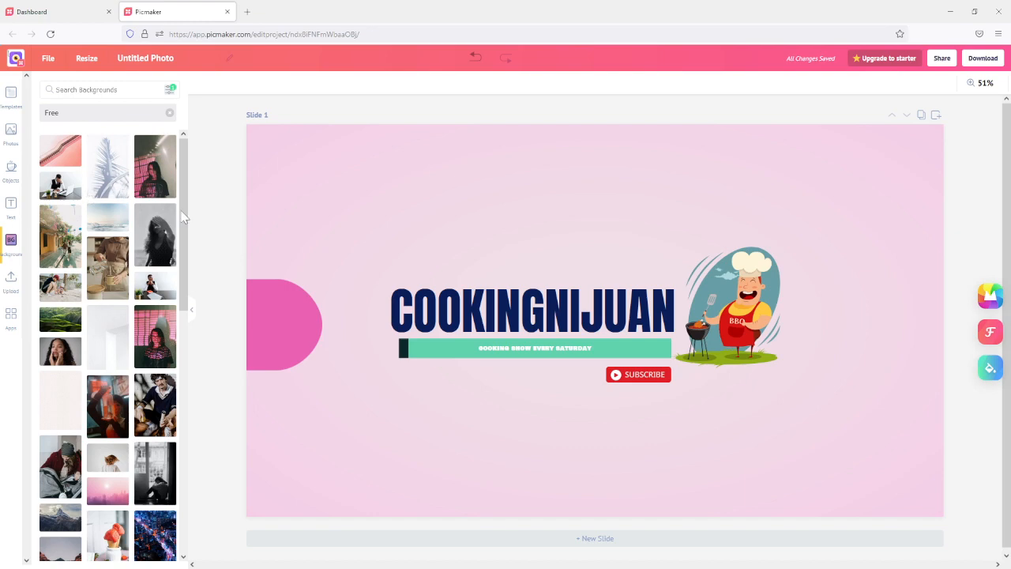
{"action": "left_click_drag", "start_coordinate": [188, 198], "coordinate": [202, 164]}
{"action": "left_click", "coordinate": [16, 292]}
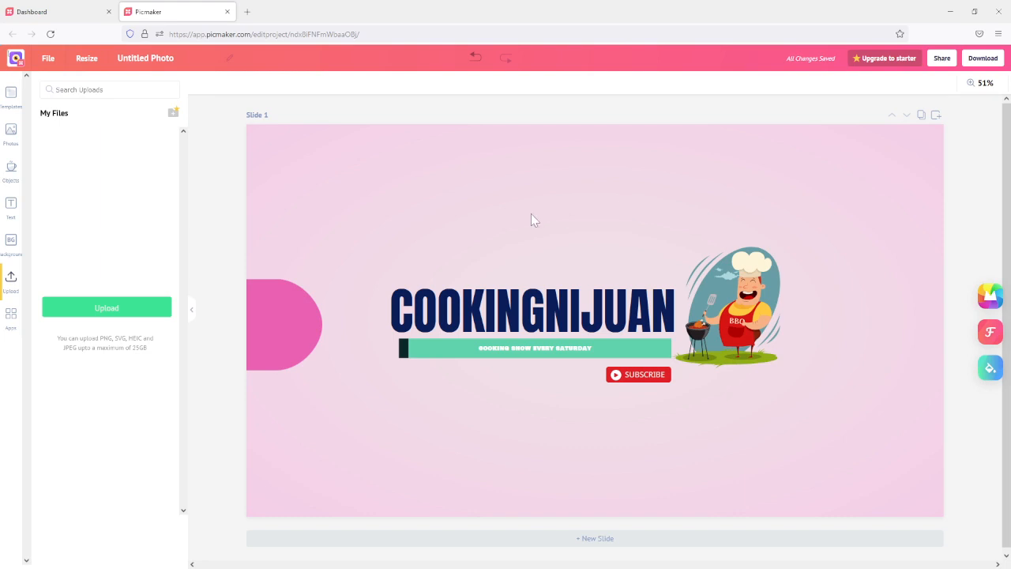
Group the COOKINGNIJUAN title, green tagline bar, SUBSCRIBE design and chef illustration together.
{"action": "left_click_drag", "start_coordinate": [352, 184], "coordinate": [839, 465]}
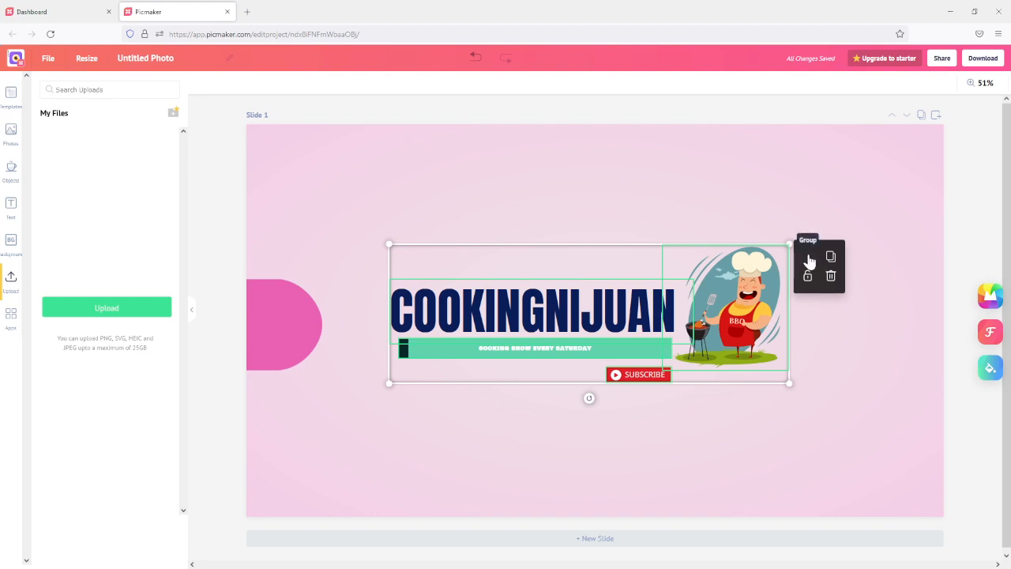
{"action": "left_click", "coordinate": [443, 229]}
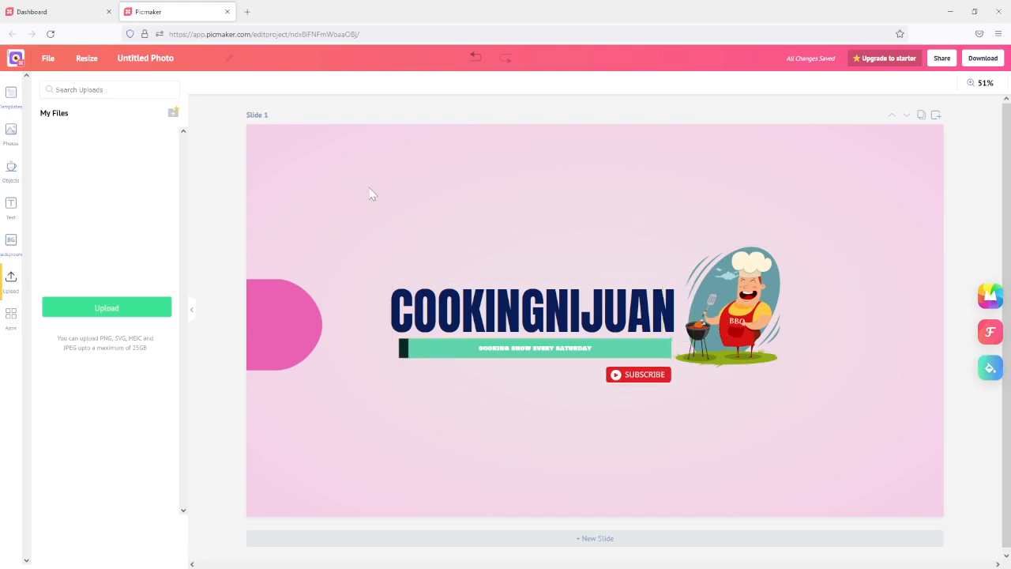
{"action": "left_click_drag", "start_coordinate": [353, 178], "coordinate": [816, 419]}
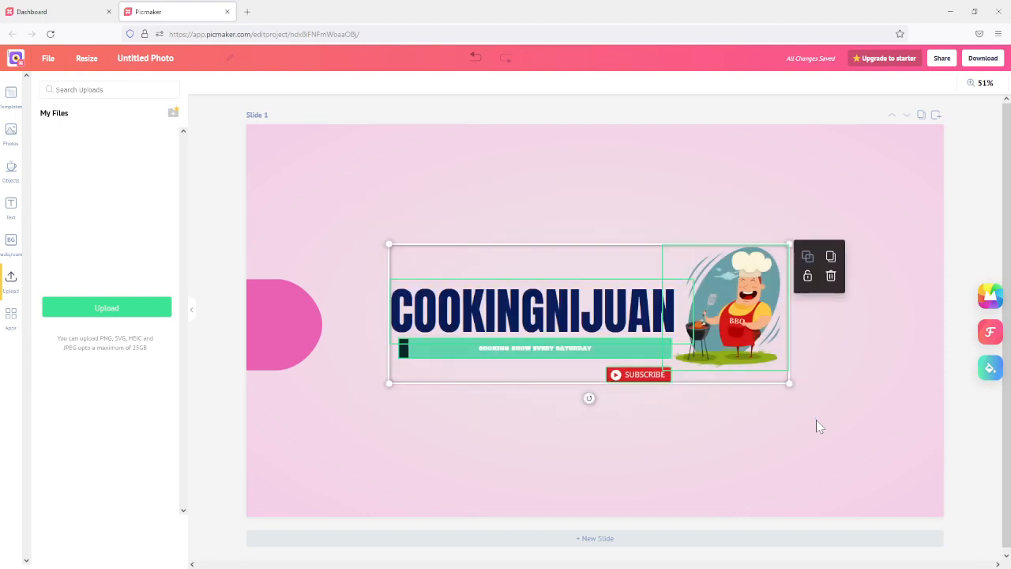
{"action": "left_click", "coordinate": [806, 258]}
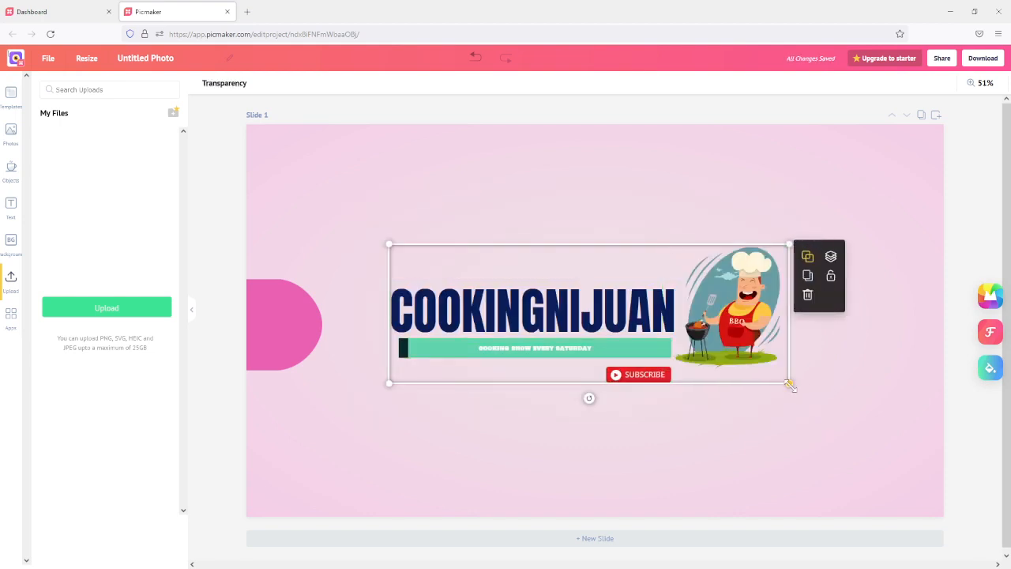
Shrink the grouped title artwork and position it horizontally centred, slightly above the middle of the banner.
{"action": "left_click_drag", "start_coordinate": [790, 385], "coordinate": [681, 345]}
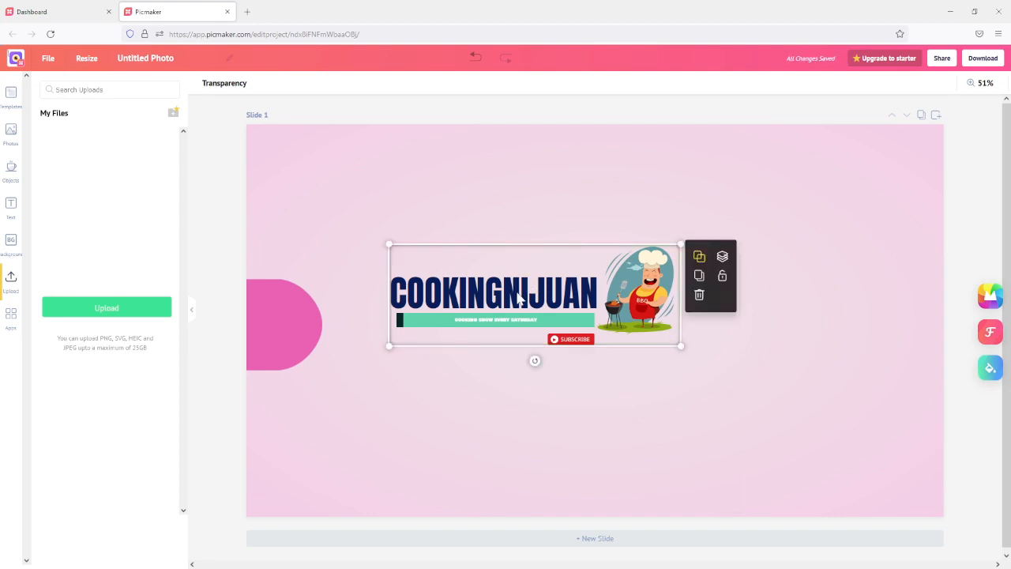
{"action": "left_click_drag", "start_coordinate": [519, 297], "coordinate": [579, 307]}
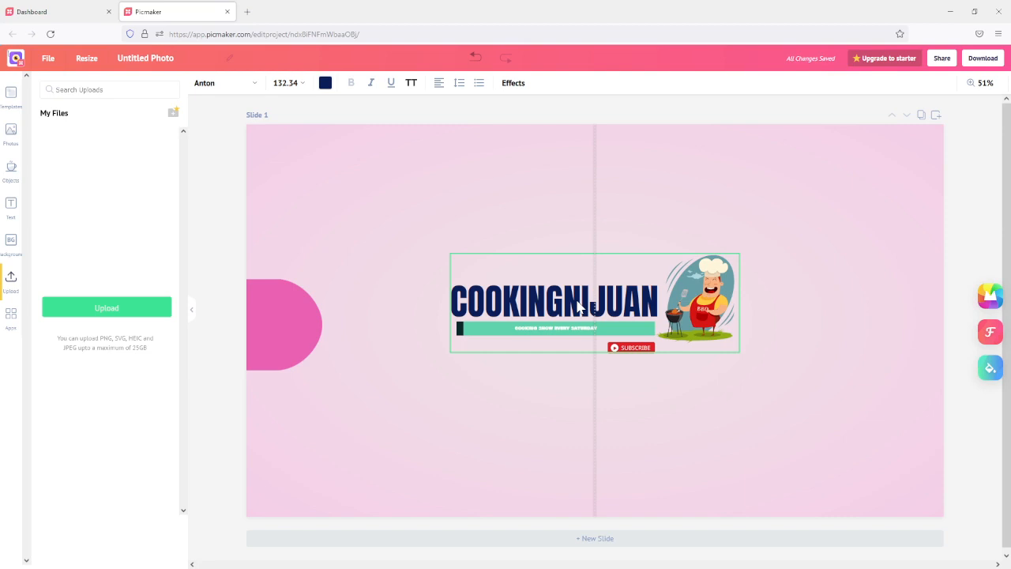
{"action": "mouse_move", "coordinate": [580, 306]}
{"action": "left_mouse_down"}
{"action": "mouse_move", "coordinate": [580, 296]}
{"action": "mouse_move", "coordinate": [579, 308]}
{"action": "left_mouse_up"}
{"action": "left_click_drag", "start_coordinate": [746, 360], "coordinate": [721, 346]}
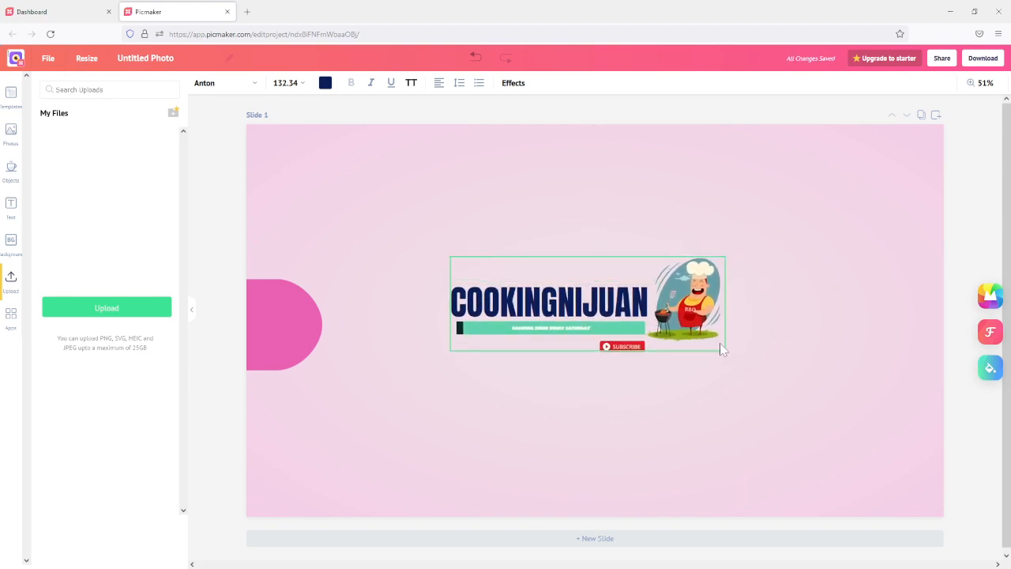
{"action": "mouse_move", "coordinate": [599, 304]}
{"action": "left_mouse_down"}
{"action": "mouse_move", "coordinate": [614, 304]}
{"action": "mouse_move", "coordinate": [613, 314]}
{"action": "left_mouse_up"}
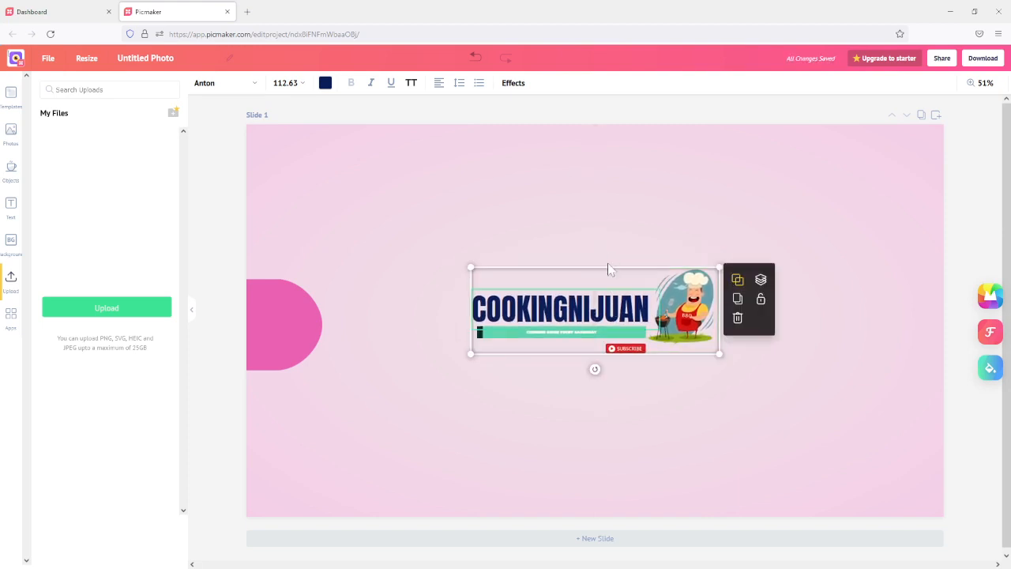
{"action": "left_click_drag", "start_coordinate": [675, 307], "coordinate": [673, 280]}
{"action": "left_click", "coordinate": [694, 227]}
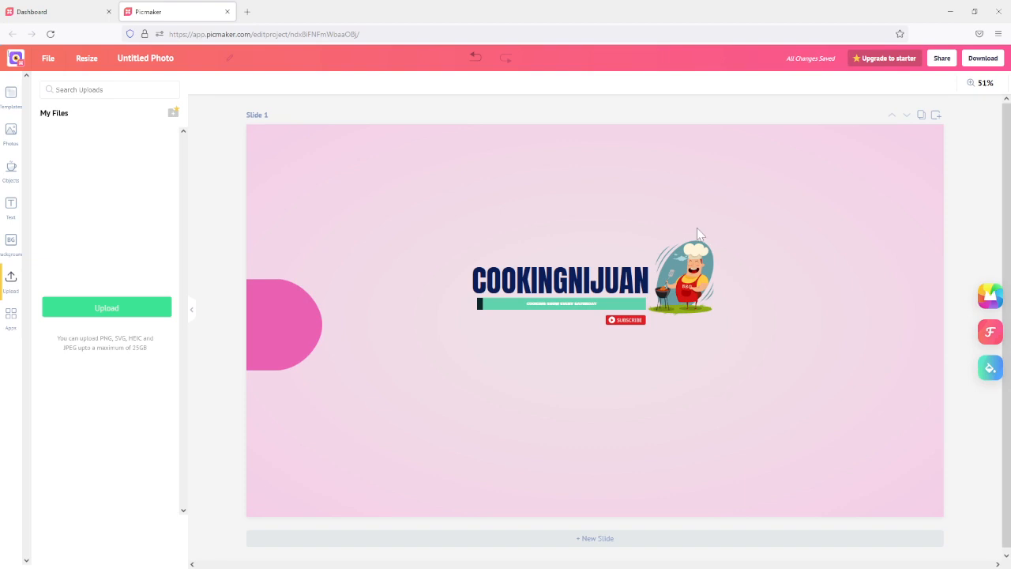
Download the banner as a PNG named Untitled Photo and save the file to the computer.
{"action": "left_click", "coordinate": [981, 62]}
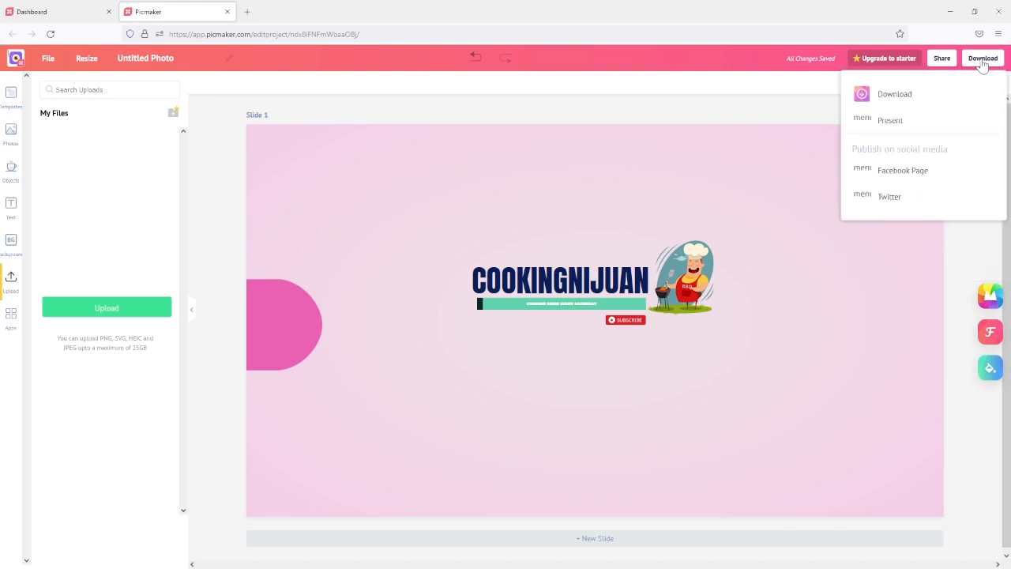
{"action": "left_click", "coordinate": [895, 99]}
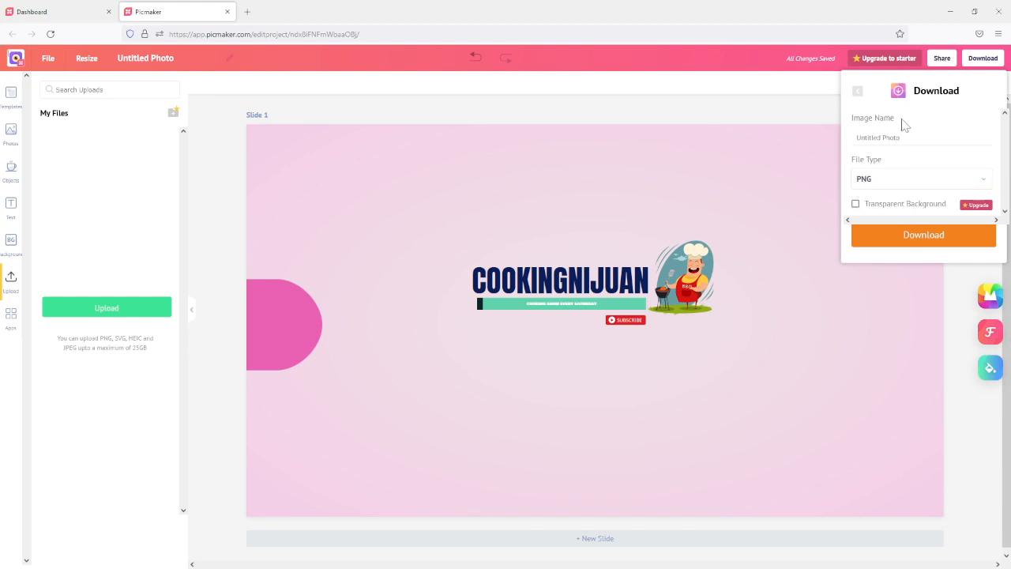
{"action": "triple_click", "coordinate": [853, 137]}
{"action": "left_click", "coordinate": [850, 124]}
{"action": "left_click", "coordinate": [882, 185]}
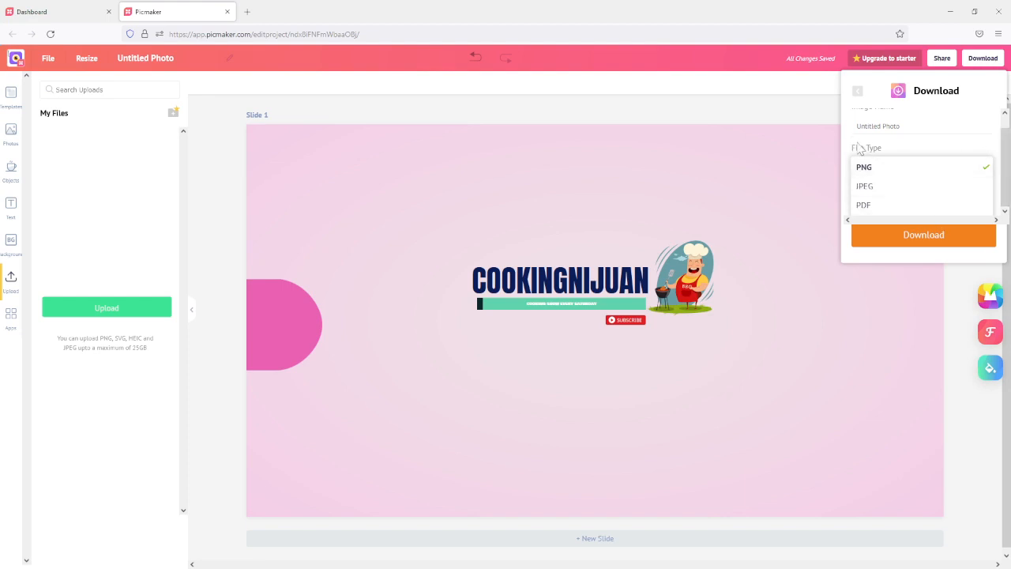
{"action": "left_click", "coordinate": [982, 169]}
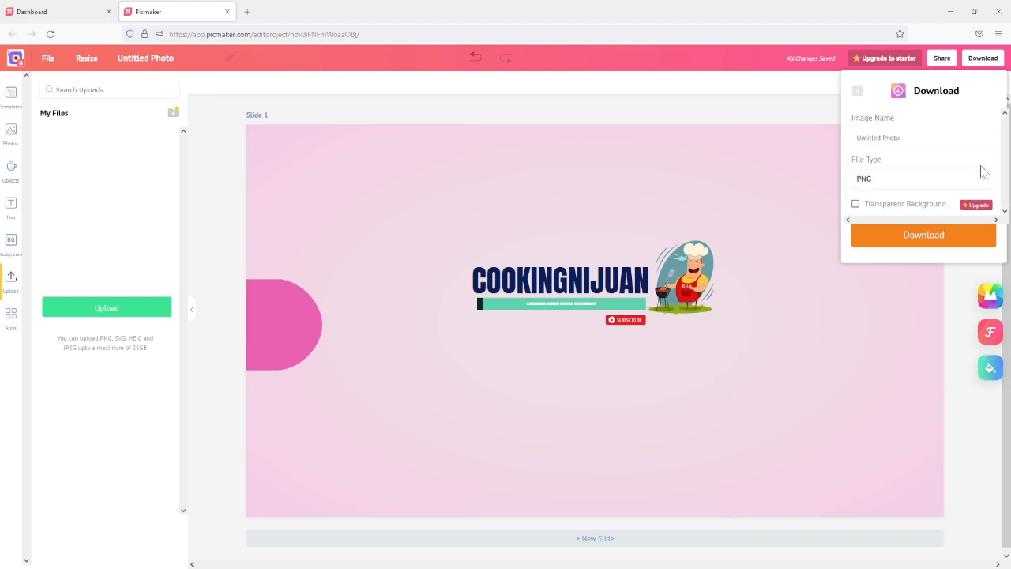
{"action": "left_click", "coordinate": [893, 236]}
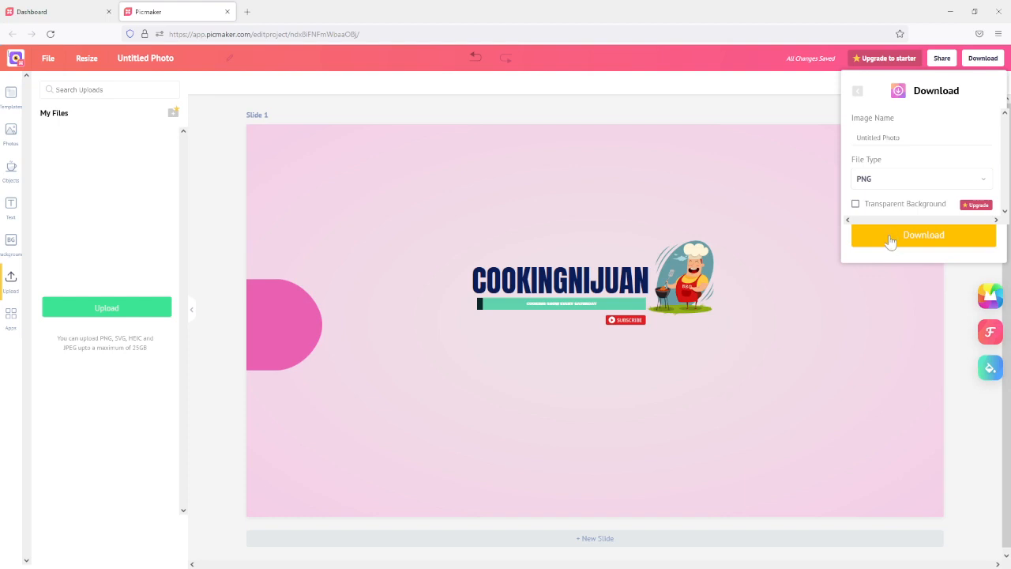
{"action": "left_click", "coordinate": [908, 239]}
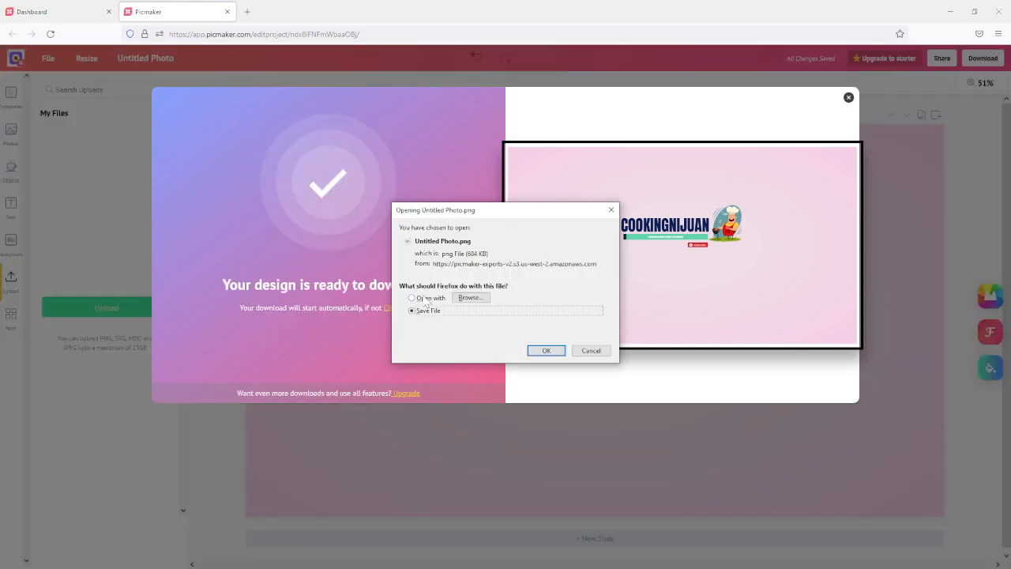
{"action": "left_click", "coordinate": [546, 351]}
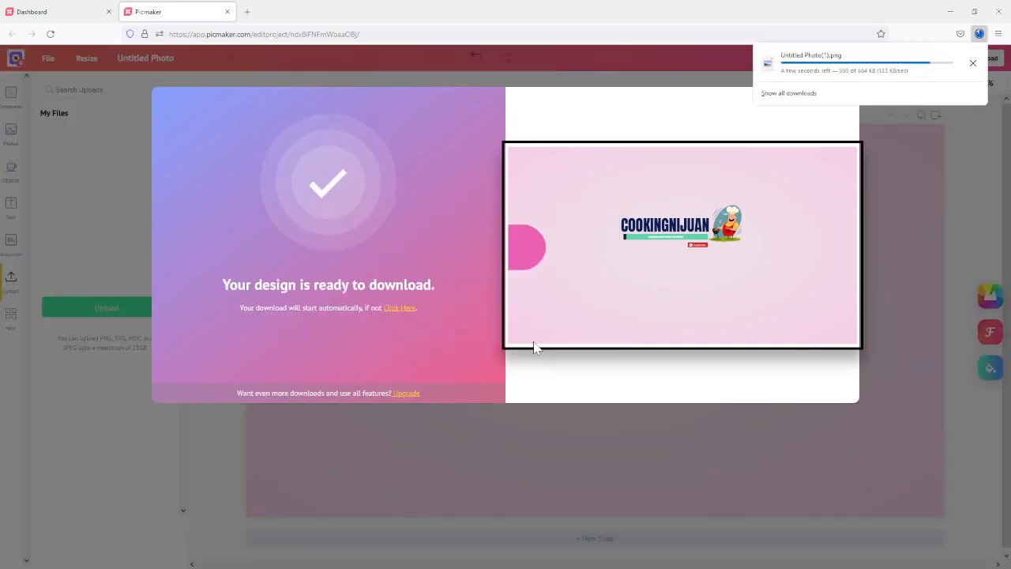
Open YouTube in a new browser tab.
{"action": "left_click", "coordinate": [246, 13]}
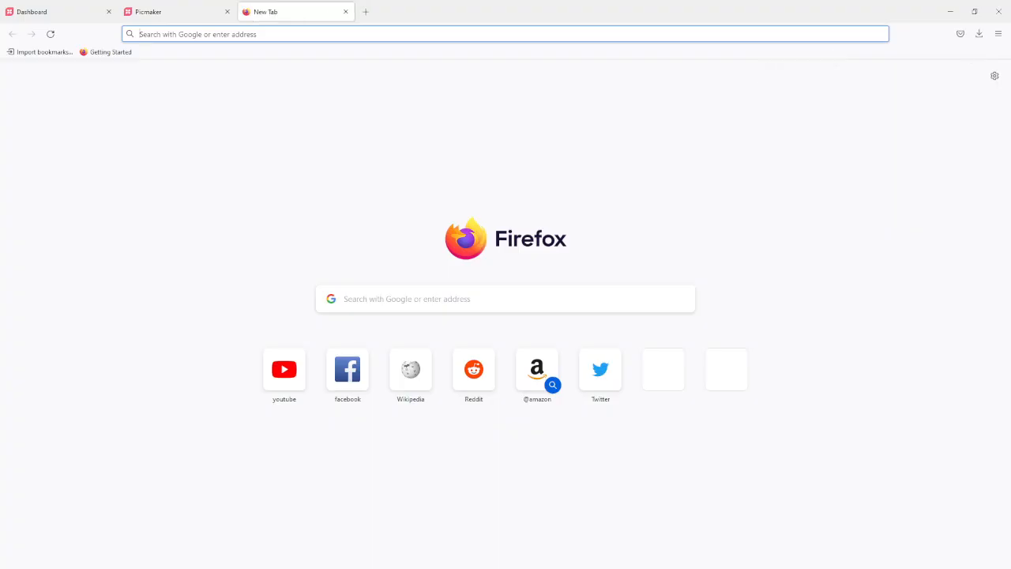
{"action": "left_click", "coordinate": [284, 369]}
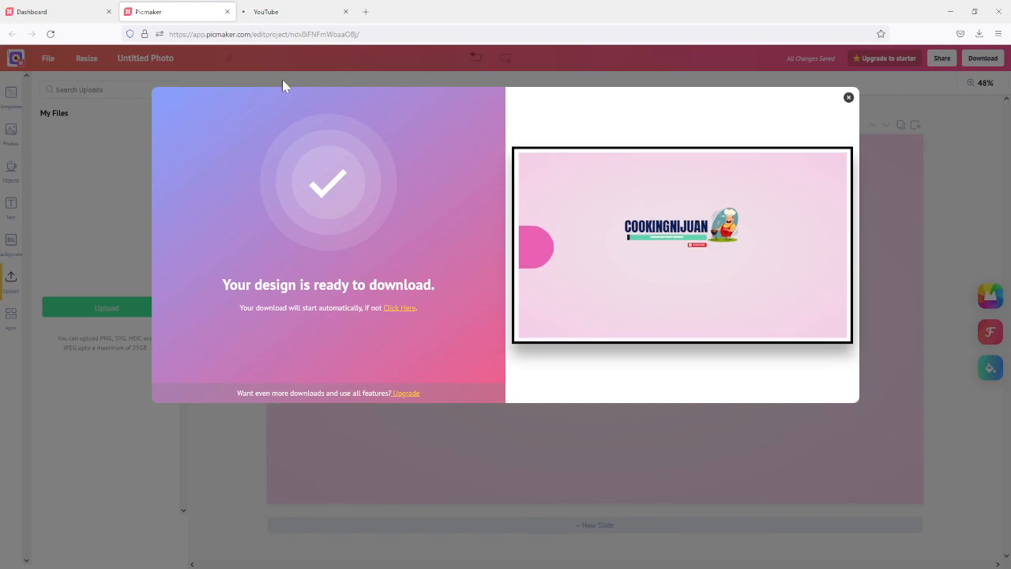
Switch to the YouTube tab and open the channel's own videos in YouTube Studio, closing any surplus tab.
{"action": "left_click", "coordinate": [265, 13]}
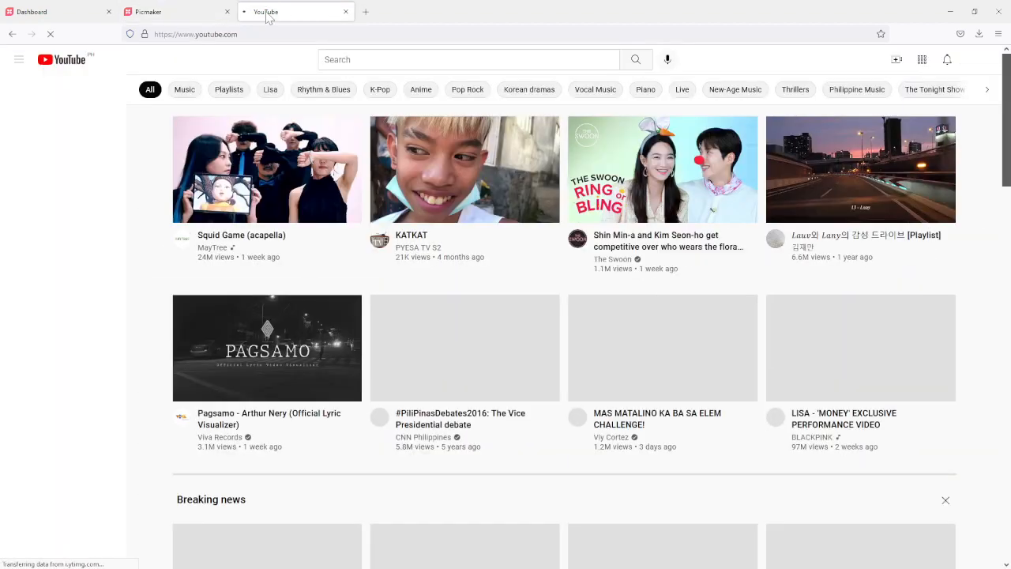
{"action": "left_click", "coordinate": [18, 63]}
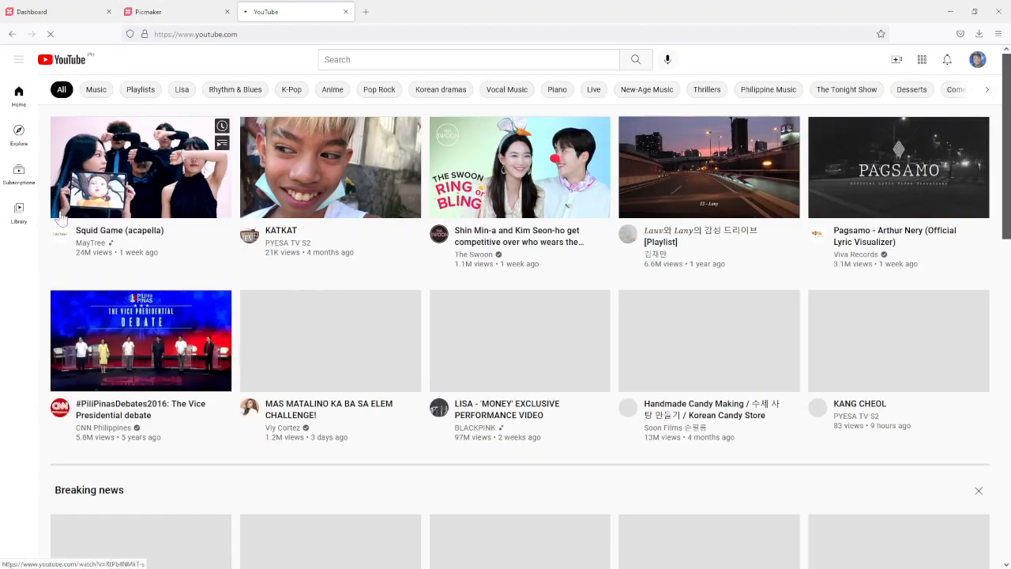
{"action": "left_click", "coordinate": [19, 59]}
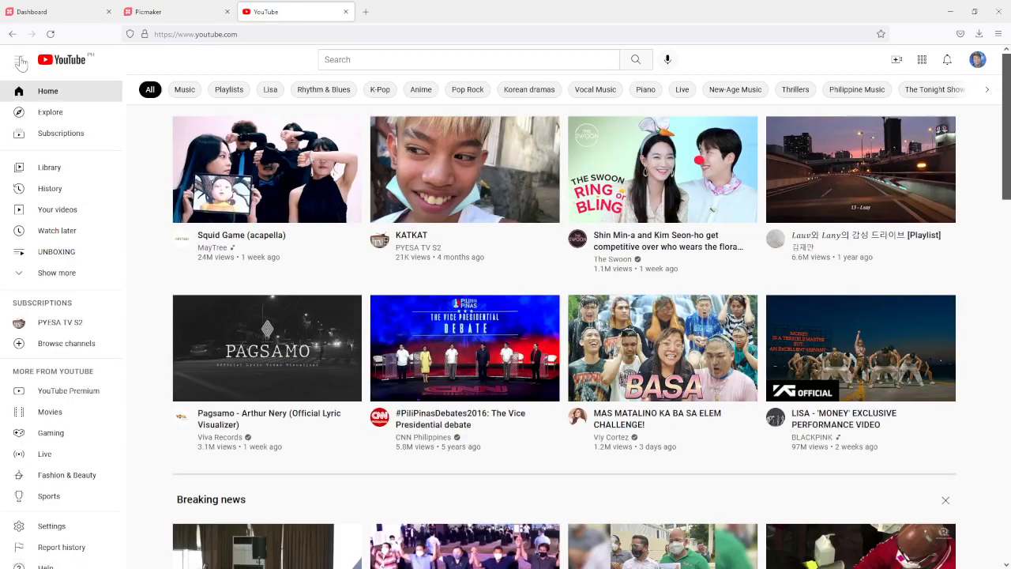
{"action": "left_click", "coordinate": [56, 209]}
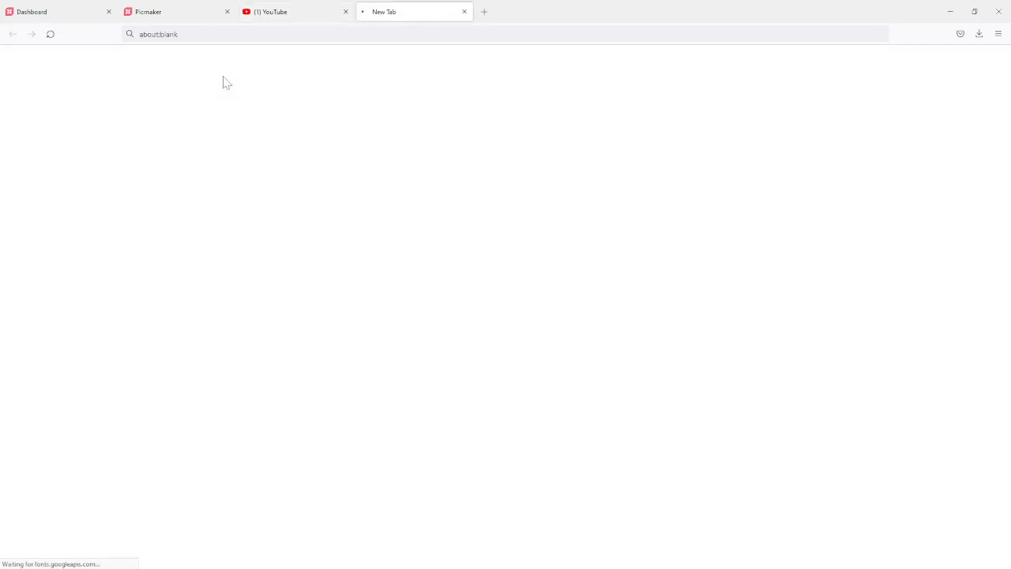
{"action": "left_click", "coordinate": [333, 21]}
{"action": "key", "text": "ctrl+w"}
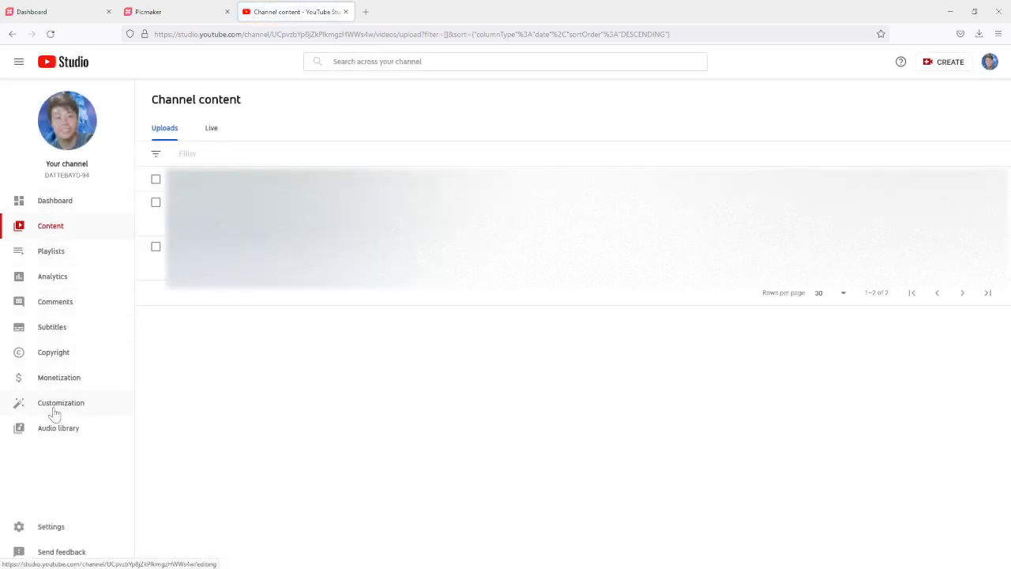
Open the channel customization's Branding settings and highlight the Banner image heading.
{"action": "left_click", "coordinate": [55, 412]}
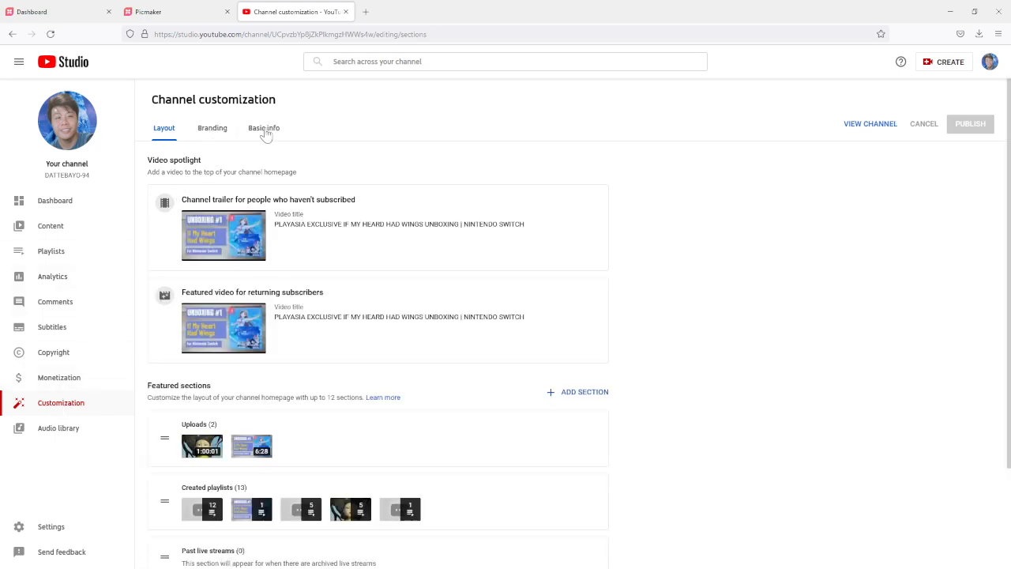
{"action": "left_click", "coordinate": [208, 131]}
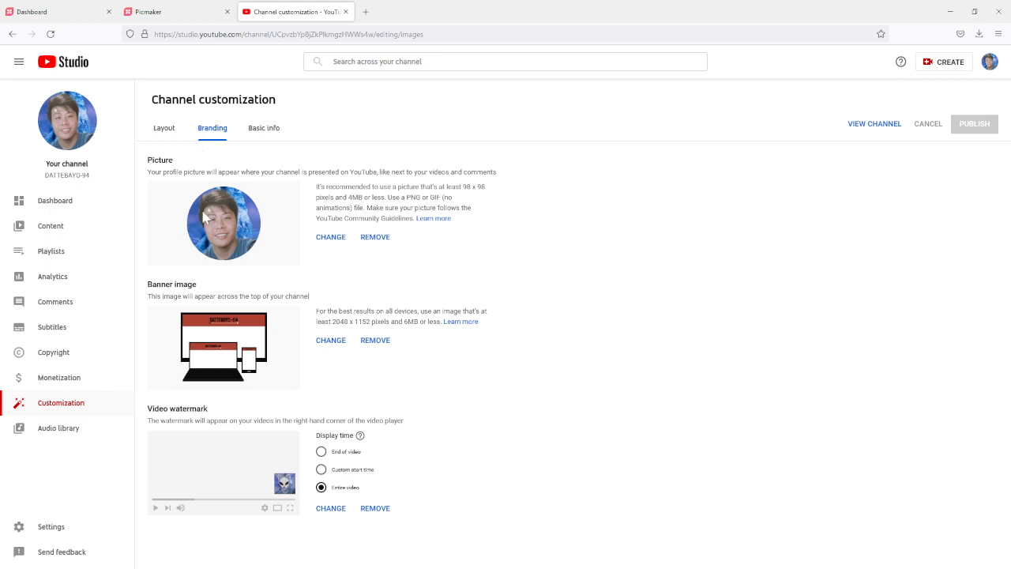
{"action": "left_click_drag", "start_coordinate": [149, 285], "coordinate": [201, 286]}
Try Untitled Photo(1).png from the Downloads folder as the new banner image, preview its device crop areas, and cancel the change.
{"action": "left_click", "coordinate": [331, 340]}
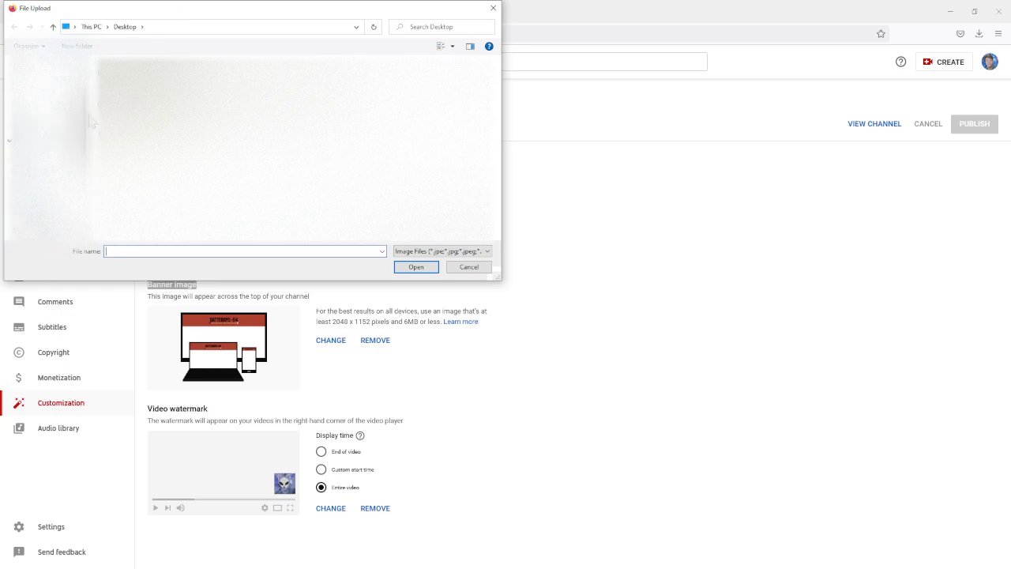
{"action": "left_click", "coordinate": [49, 95]}
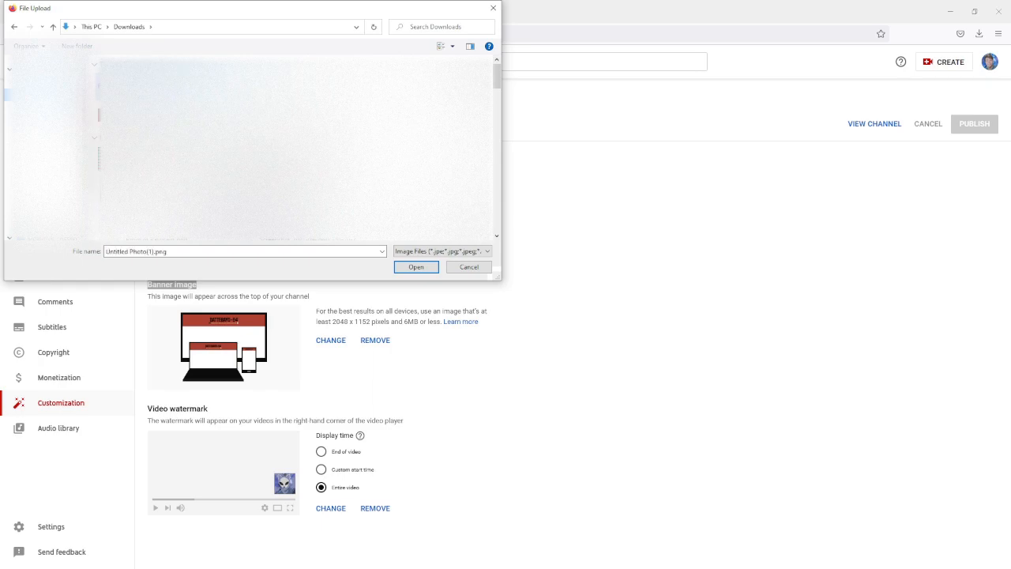
{"action": "left_click", "coordinate": [416, 266]}
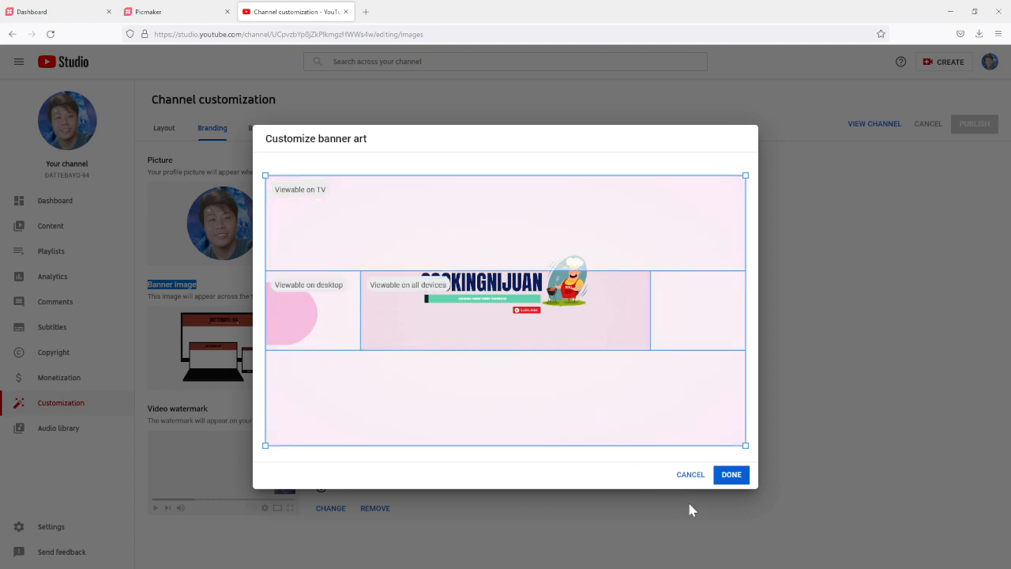
{"action": "left_click", "coordinate": [690, 475]}
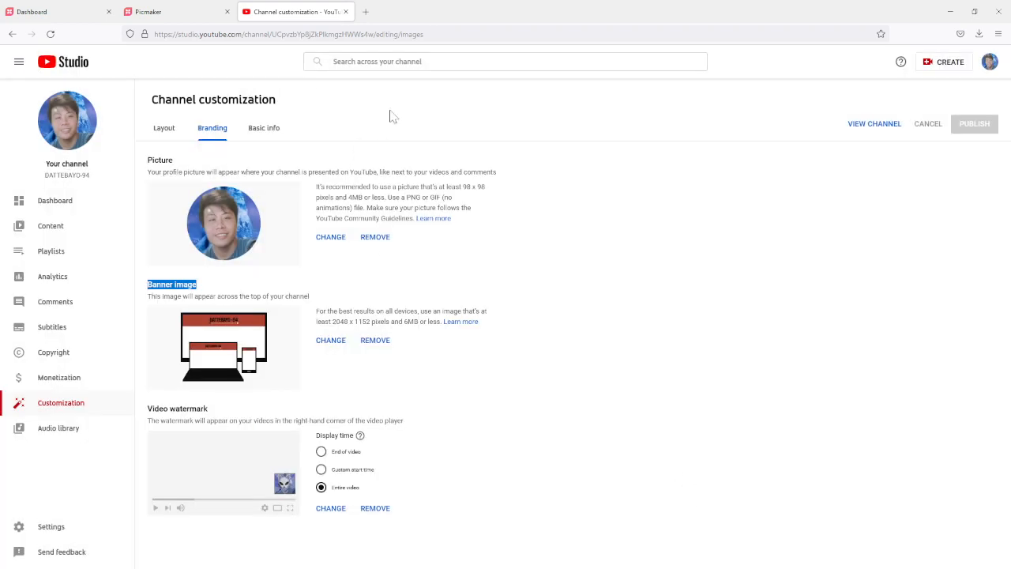
{"action": "left_click", "coordinate": [180, 13]}
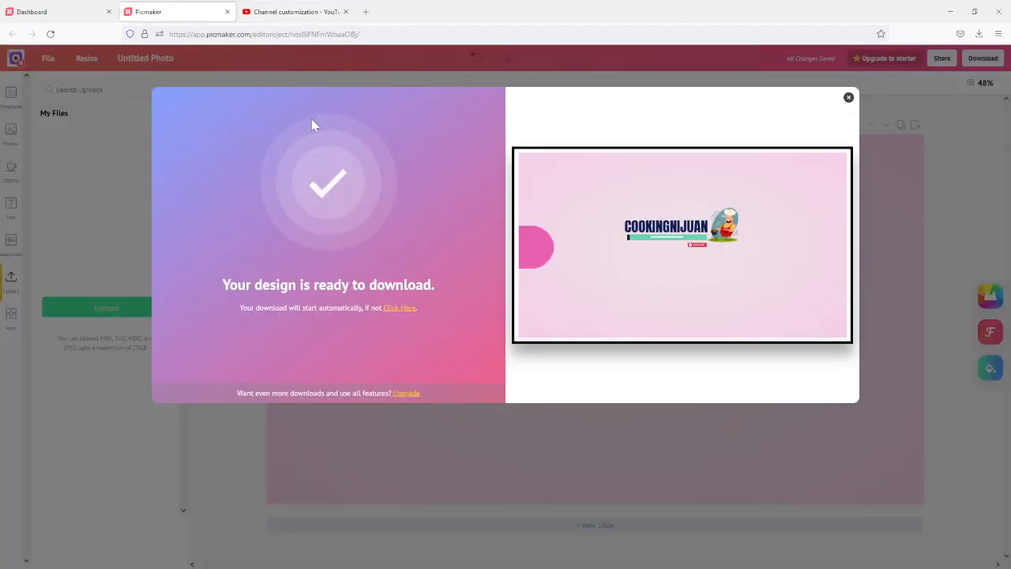
{"action": "left_click", "coordinate": [295, 16]}
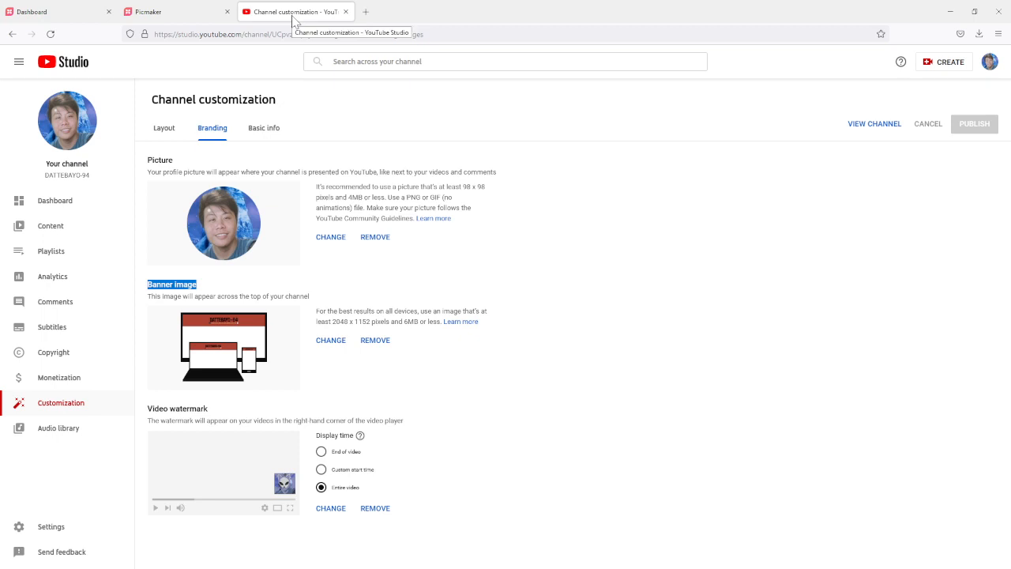